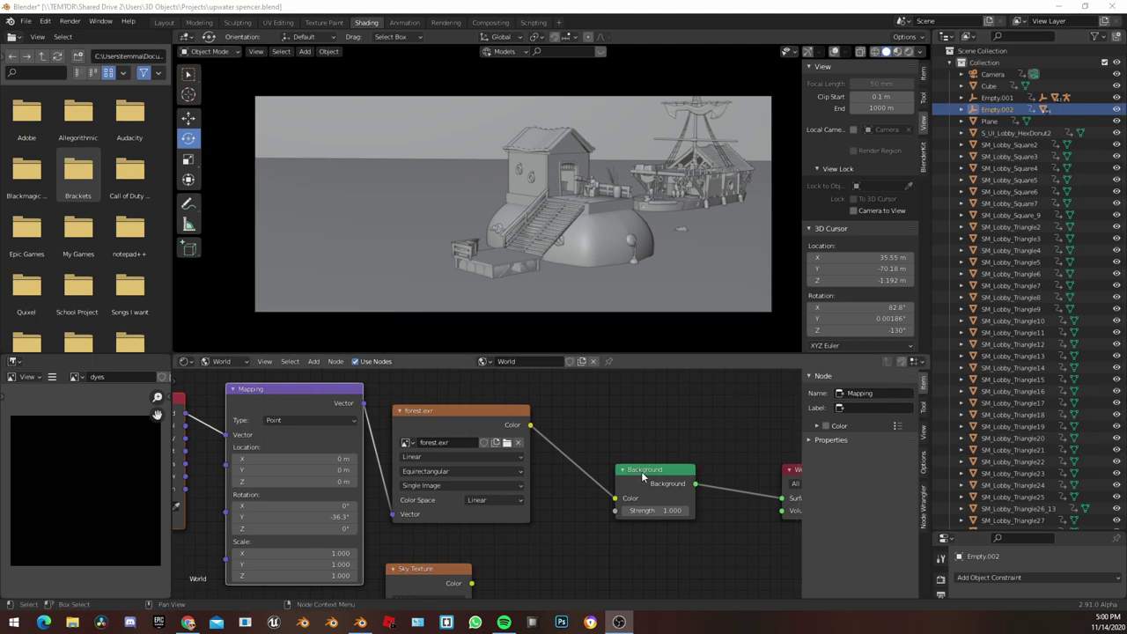
# Step: Frame the scene through the camera and switch the viewport to rendered shading
pyautogui.moveTo(669, 462); pyautogui.dragTo(669, 447, button='middle')
pyautogui.scroll(-3, 573, 495)
pyautogui.moveTo(593, 493); pyautogui.dragTo(598, 481, button='middle')
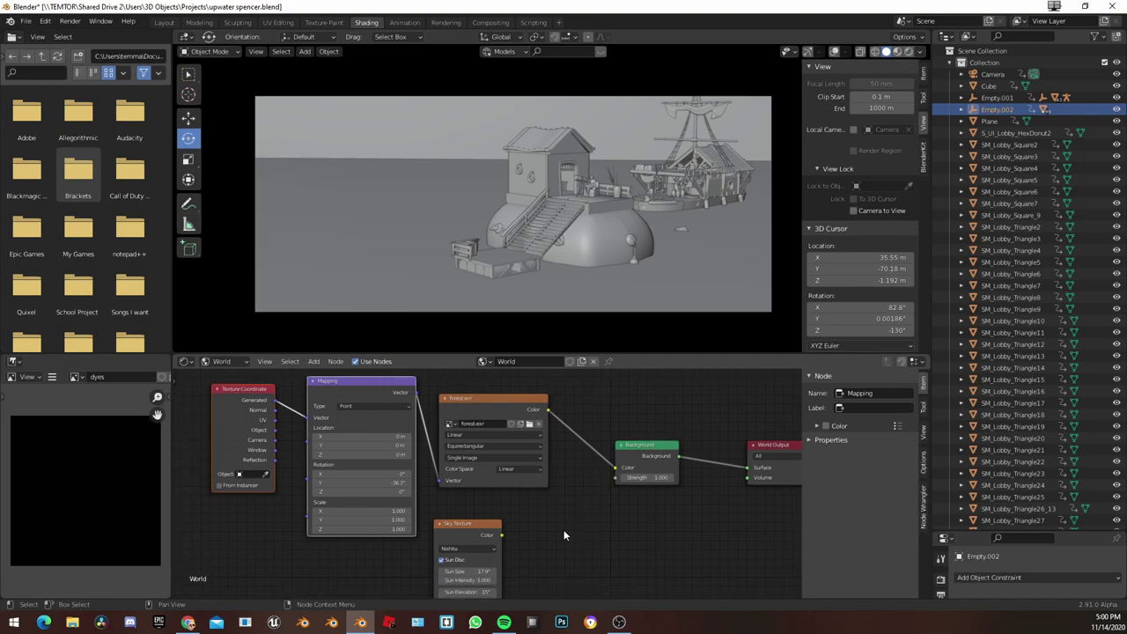
pyautogui.scroll(1, 599, 370)
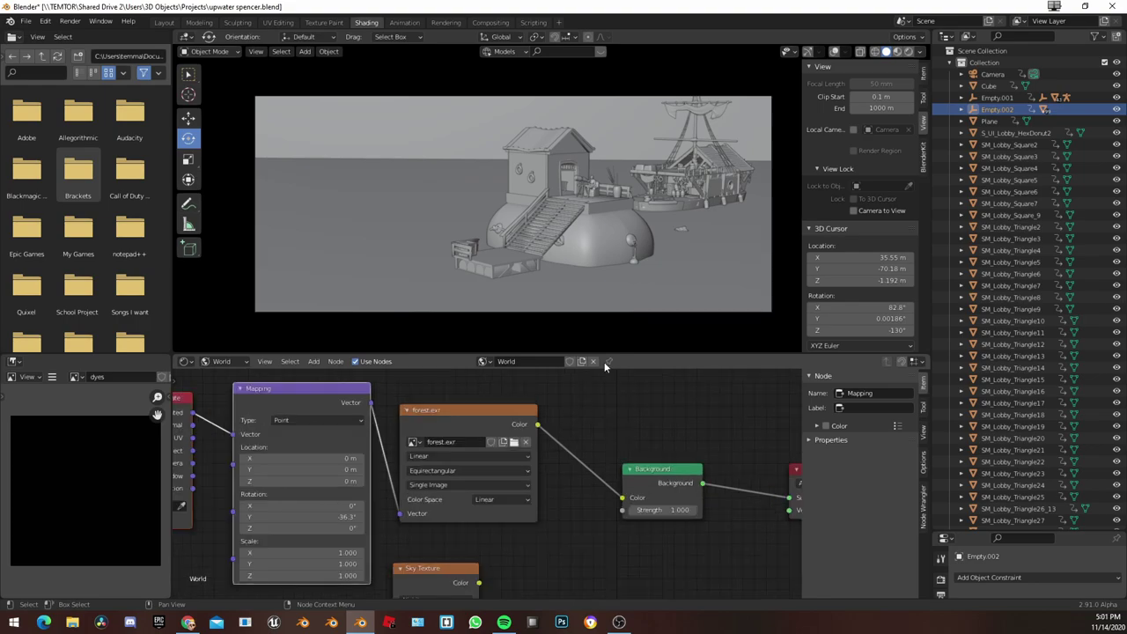
pyautogui.scroll(2, 648, 272)
pyautogui.scroll(2, 647, 272)
pyautogui.moveTo(703, 254); pyautogui.dragTo(620, 268, button='middle')
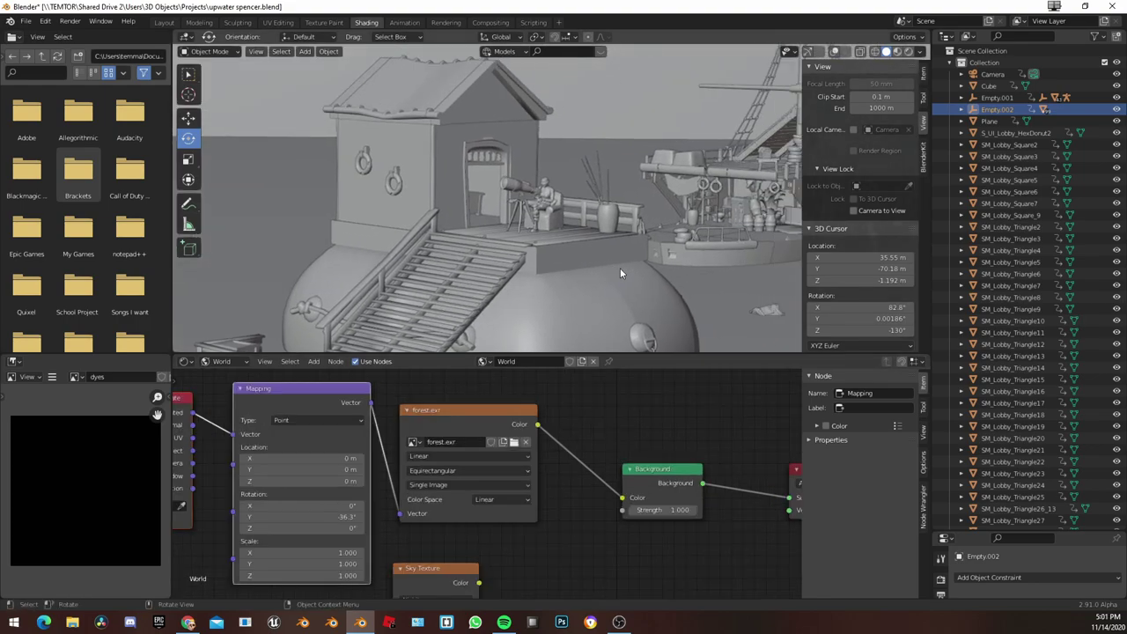
pyautogui.press('KP_0')
pyautogui.scroll(-1, 493, 461)
pyautogui.moveTo(676, 377); pyautogui.dragTo(588, 418, button='middle')
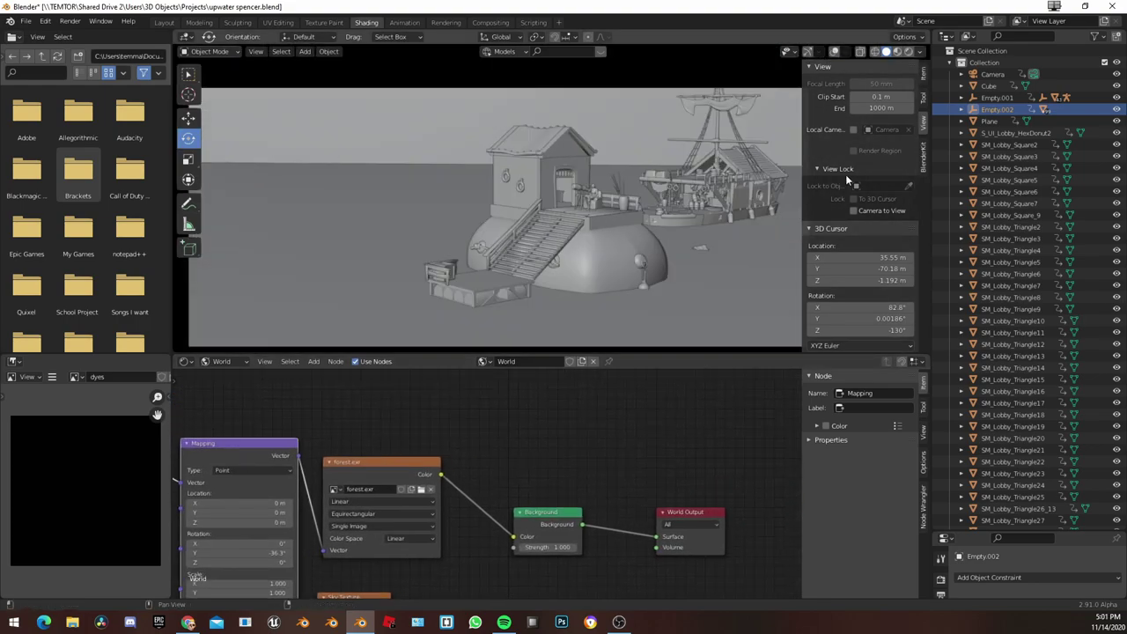
pyautogui.click(910, 53)
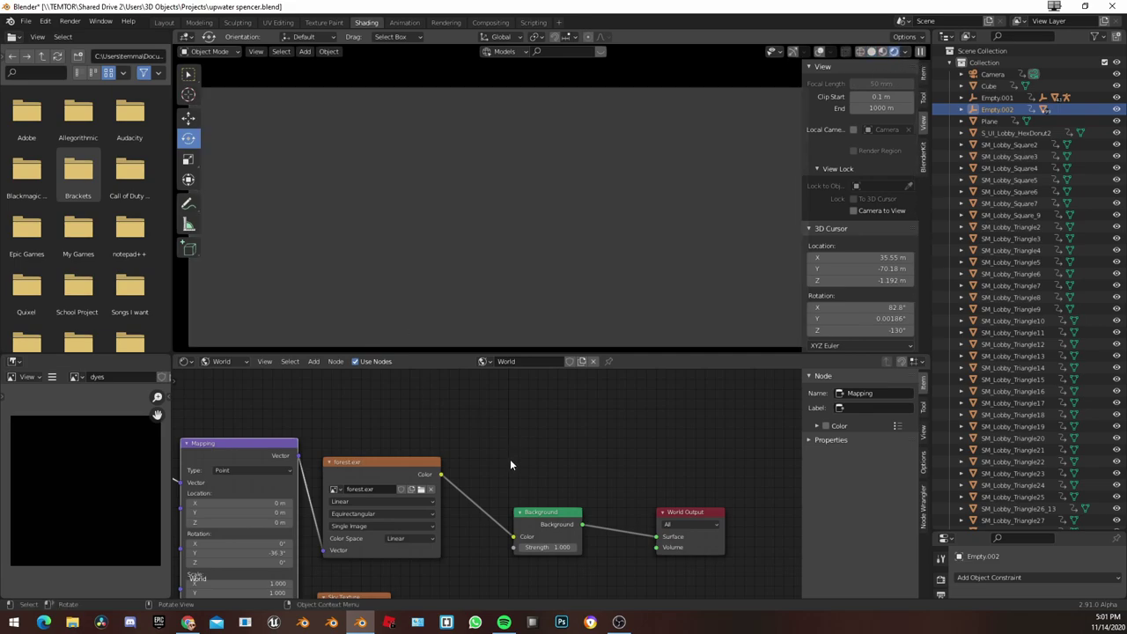
# Step: Replace the world's forest.exr environment image with sunset.exr
pyautogui.moveTo(520, 472); pyautogui.dragTo(537, 479, button='middle')
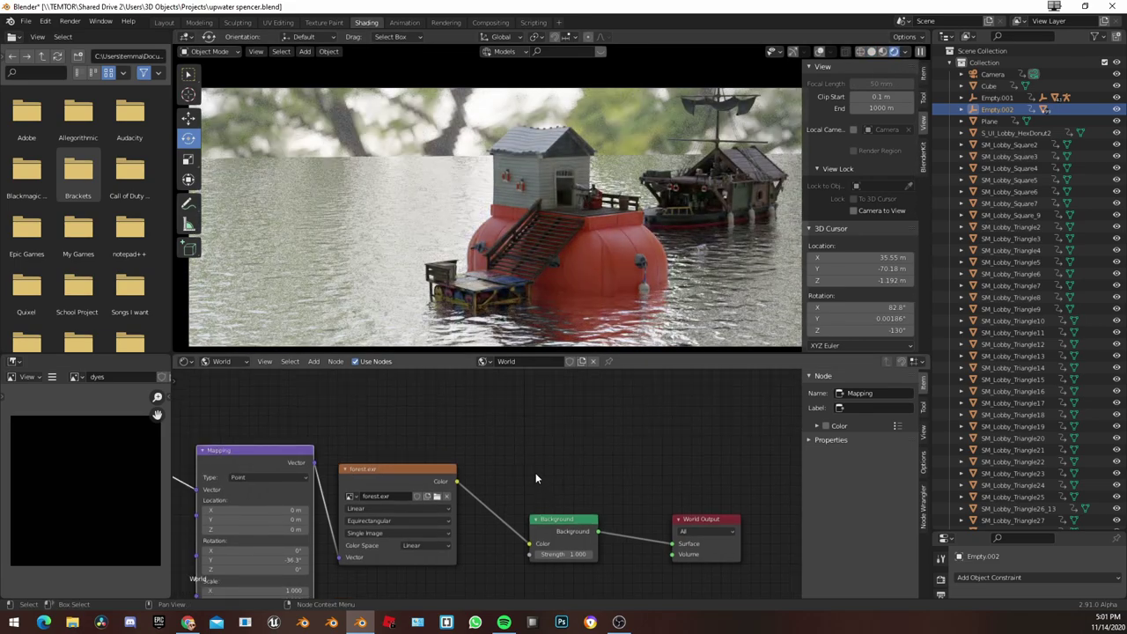
pyautogui.click(437, 498)
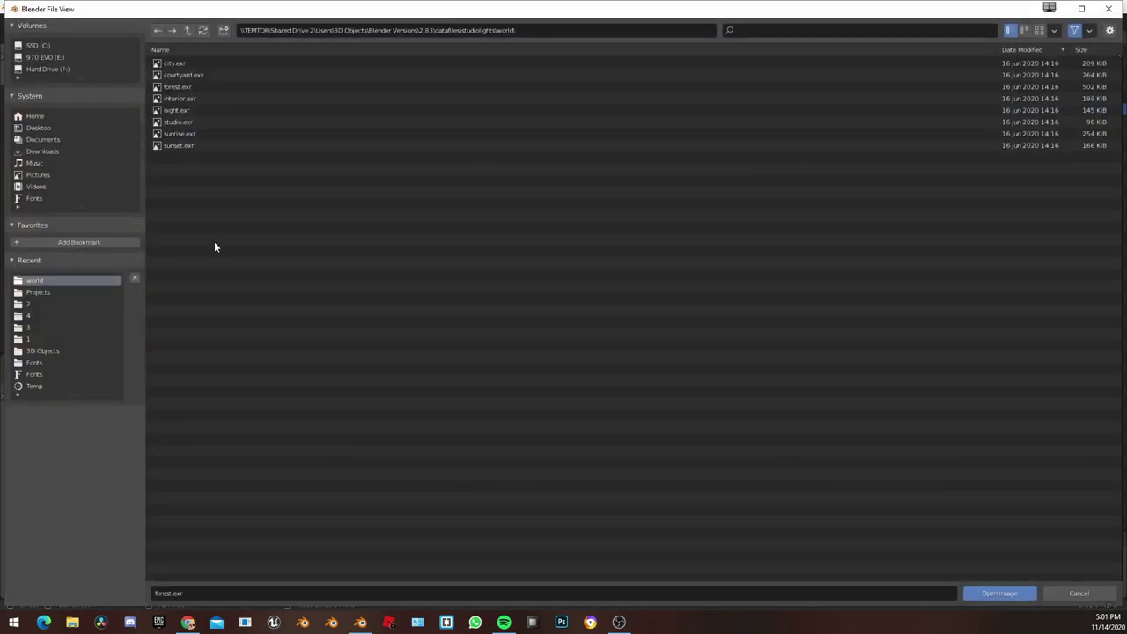
pyautogui.press('Escape')
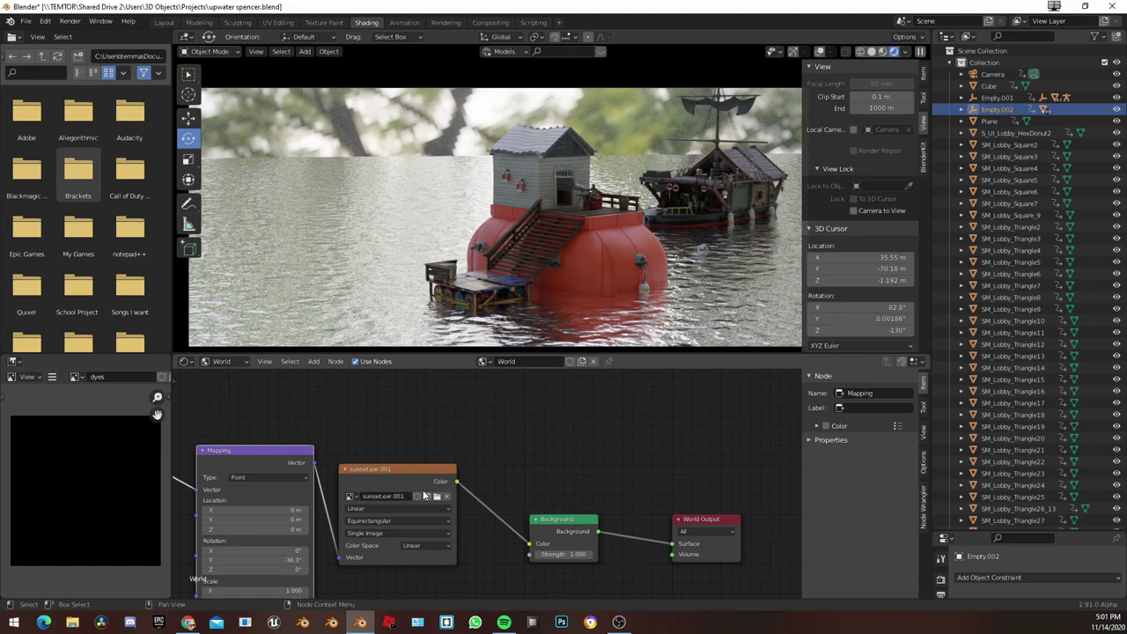
pyautogui.moveTo(451, 498); pyautogui.dragTo(694, 458, button='middle')
pyautogui.scroll(3, 537, 509)
pyautogui.moveTo(562, 515); pyautogui.dragTo(432, 502, button='middle')
pyautogui.moveTo(681, 483); pyautogui.dragTo(636, 497, button='middle')
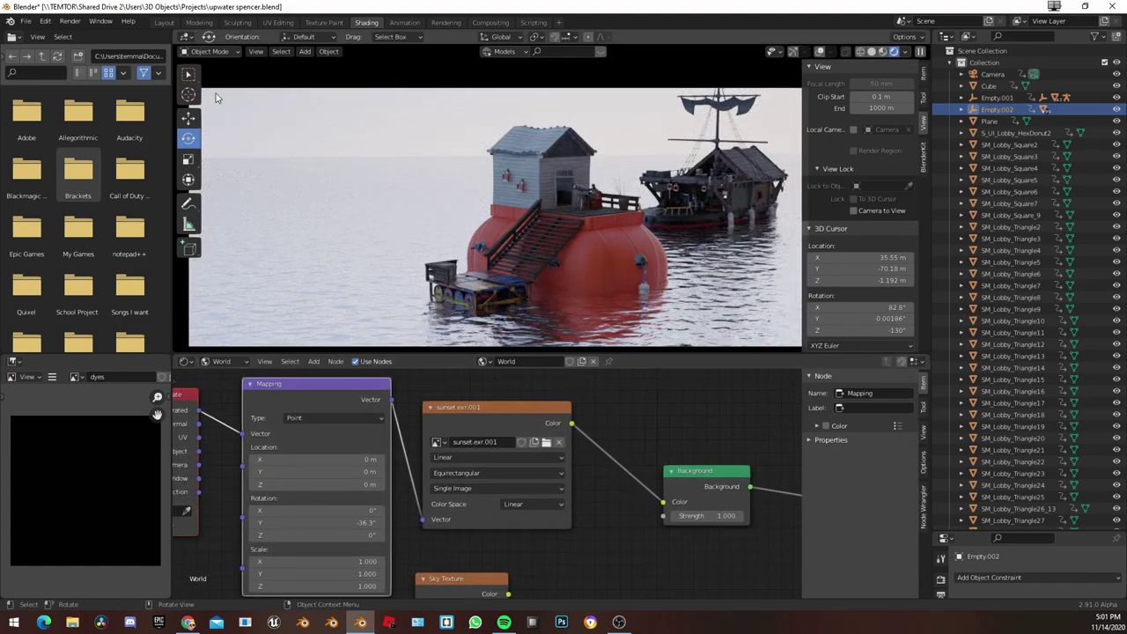
# Step: Add a sun light and tint its color warm peach with hue 0.083 and saturation 0.322
pyautogui.click(305, 51)
pyautogui.moveTo(343, 209)
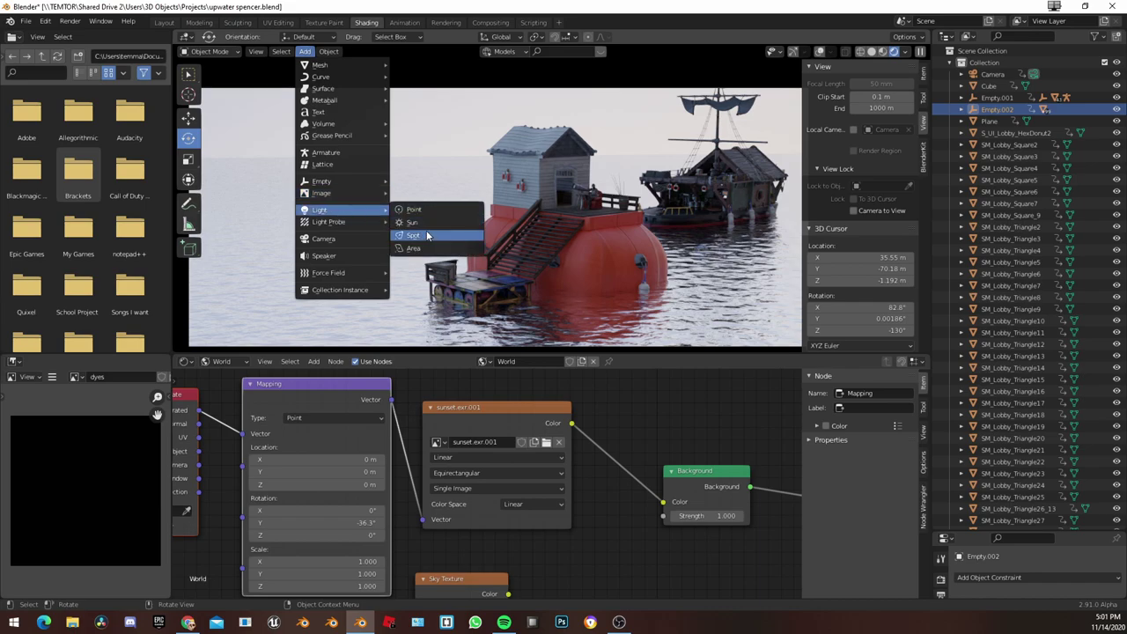
pyautogui.click(458, 222)
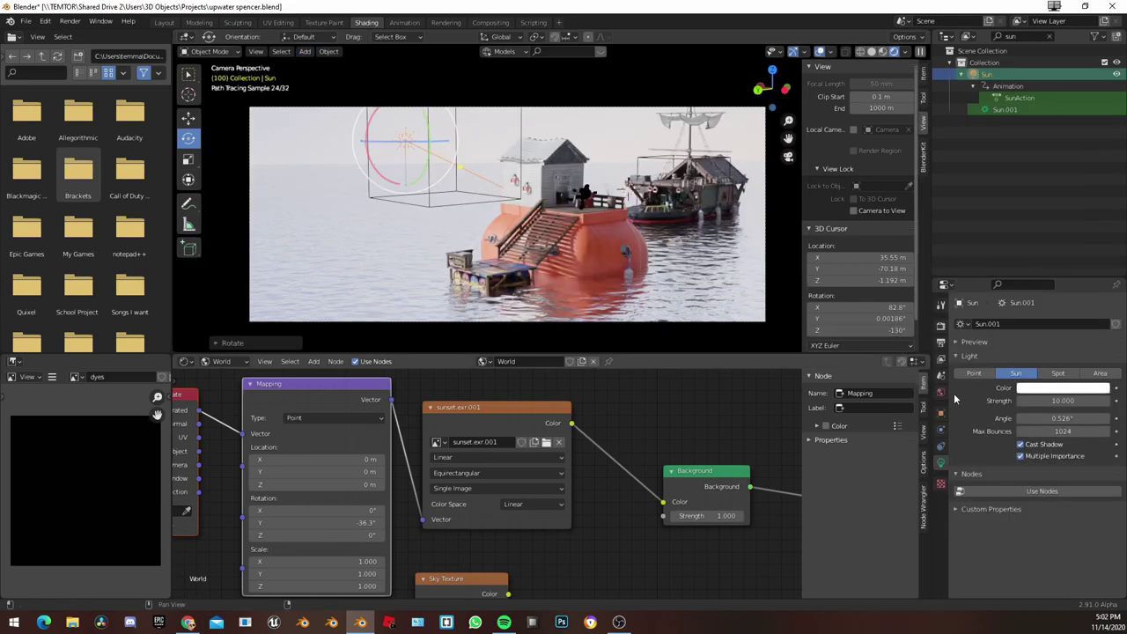
pyautogui.click(1063, 387)
pyautogui.click(1042, 287)
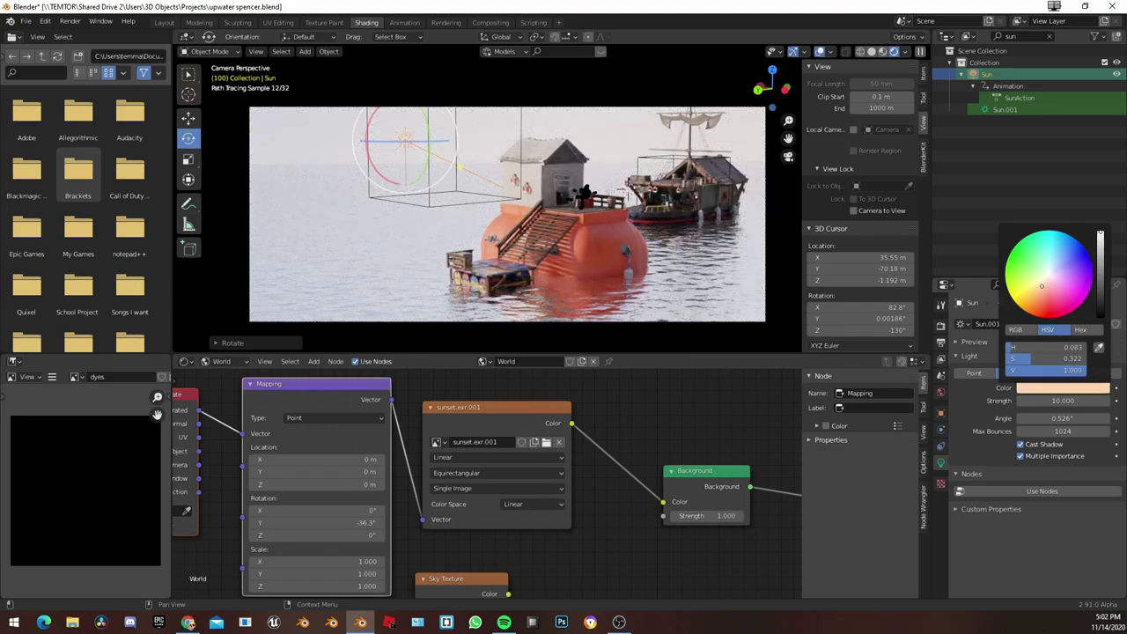
# Step: Hide the viewport overlays so the camera view shows the rendered scene without guides
pyautogui.click(820, 52)
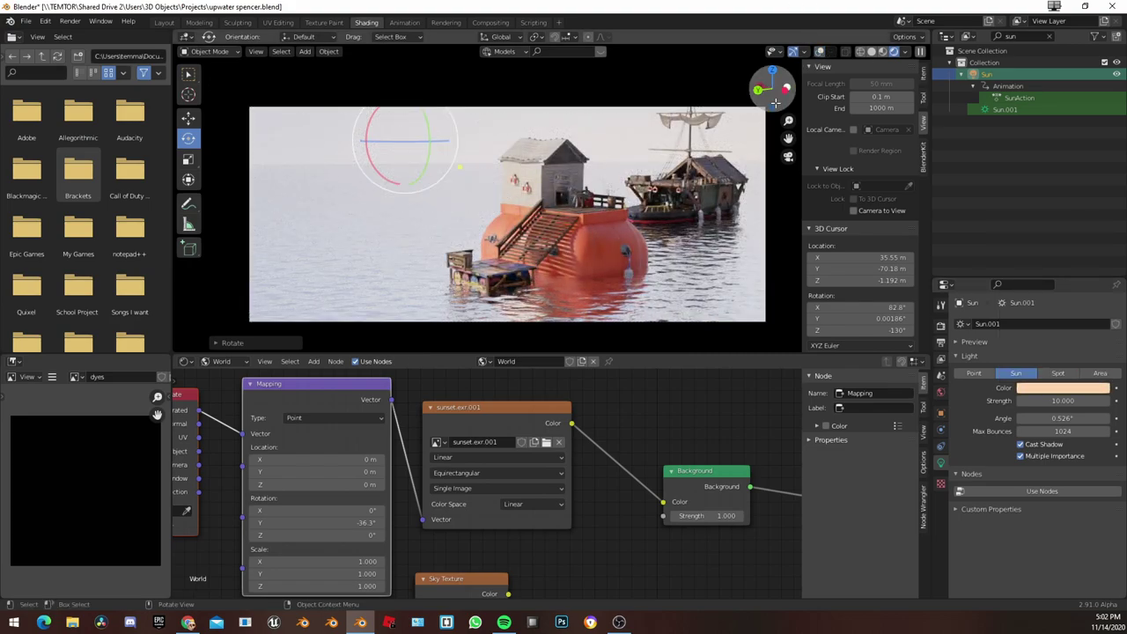
pyautogui.scroll(2, 710, 210)
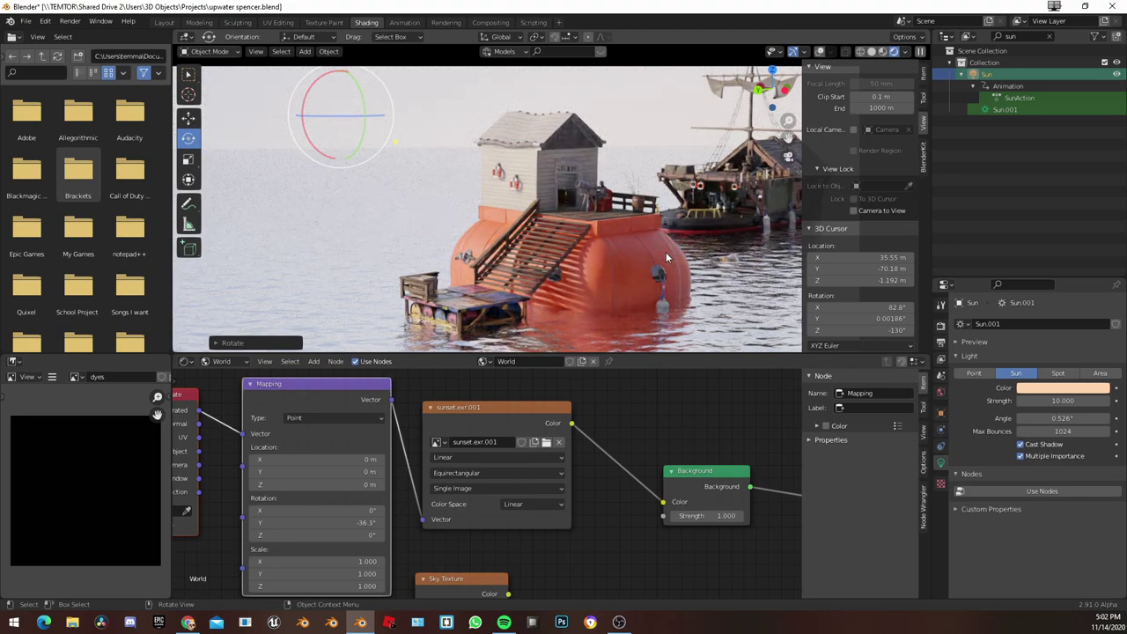
pyautogui.scroll(-2, 486, 458)
# Step: Replace the world's environment image with night.exr
pyautogui.click(531, 458)
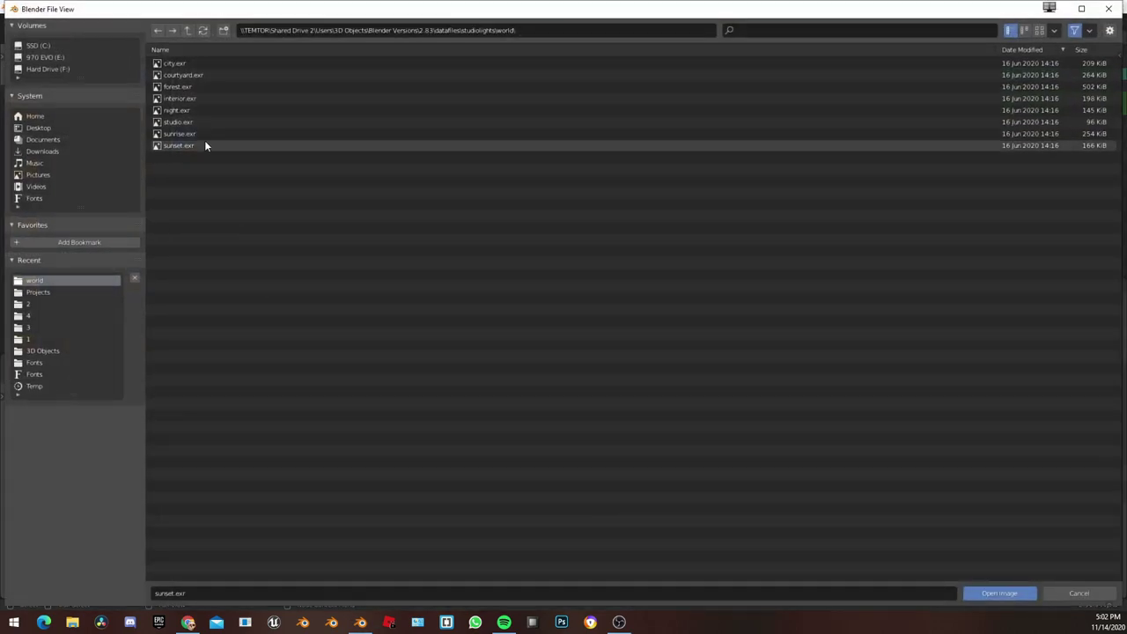
pyautogui.doubleClick(186, 110)
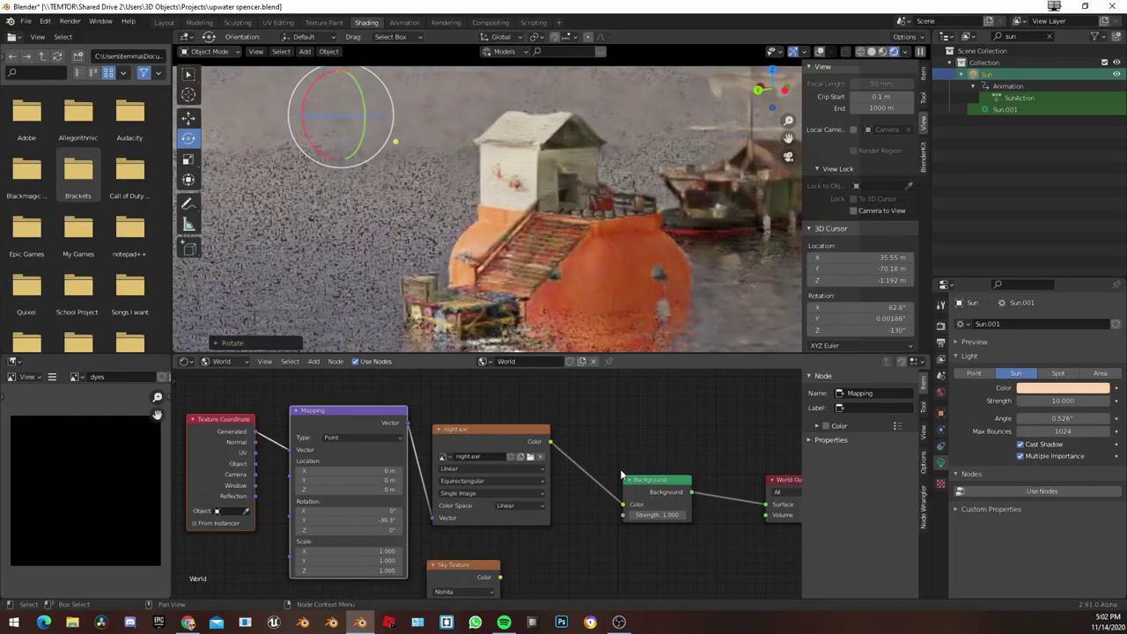
pyautogui.moveTo(535, 489); pyautogui.dragTo(520, 489, button='middle')
pyautogui.click(517, 459)
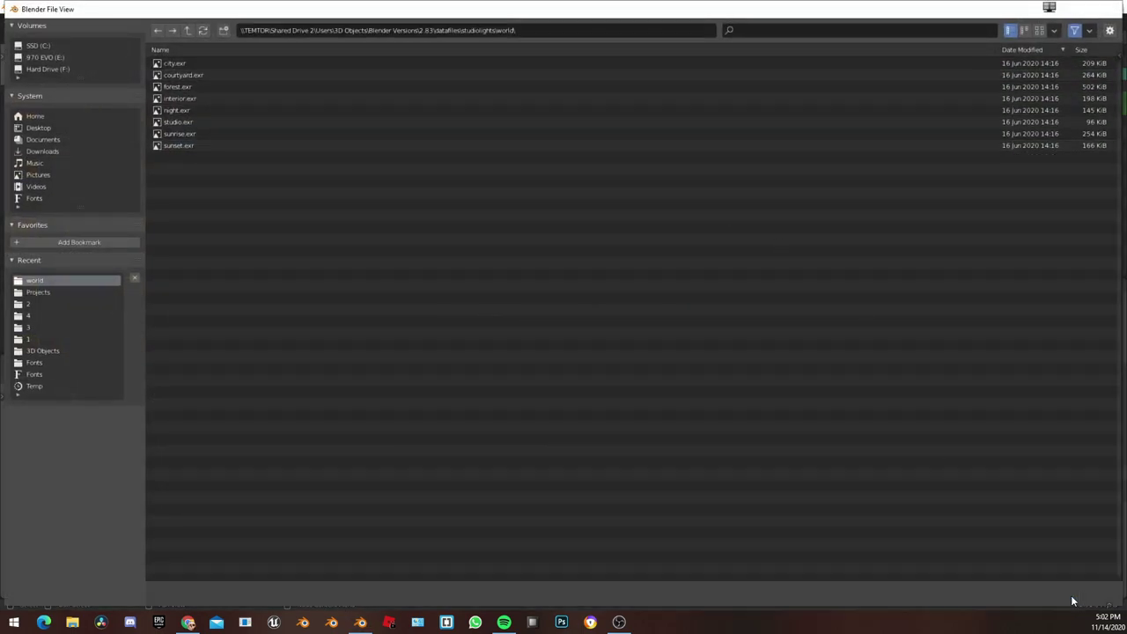
pyautogui.click(1071, 596)
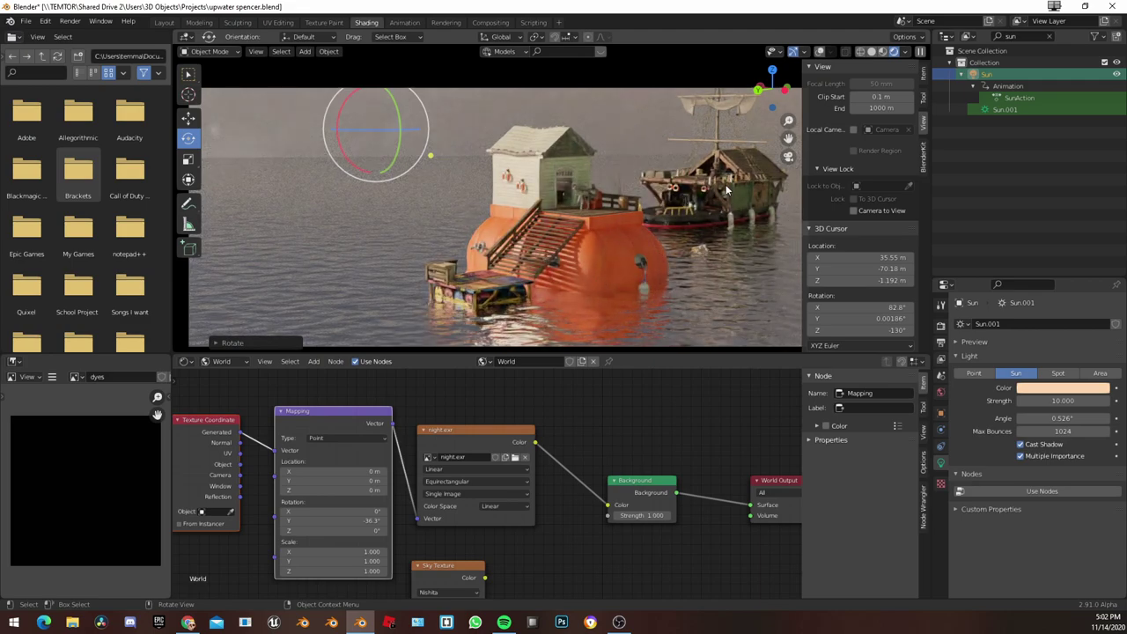
# Step: Delete the sun light and the Texture Coordinate, Mapping and environment image nodes of the world
pyautogui.press('Delete')
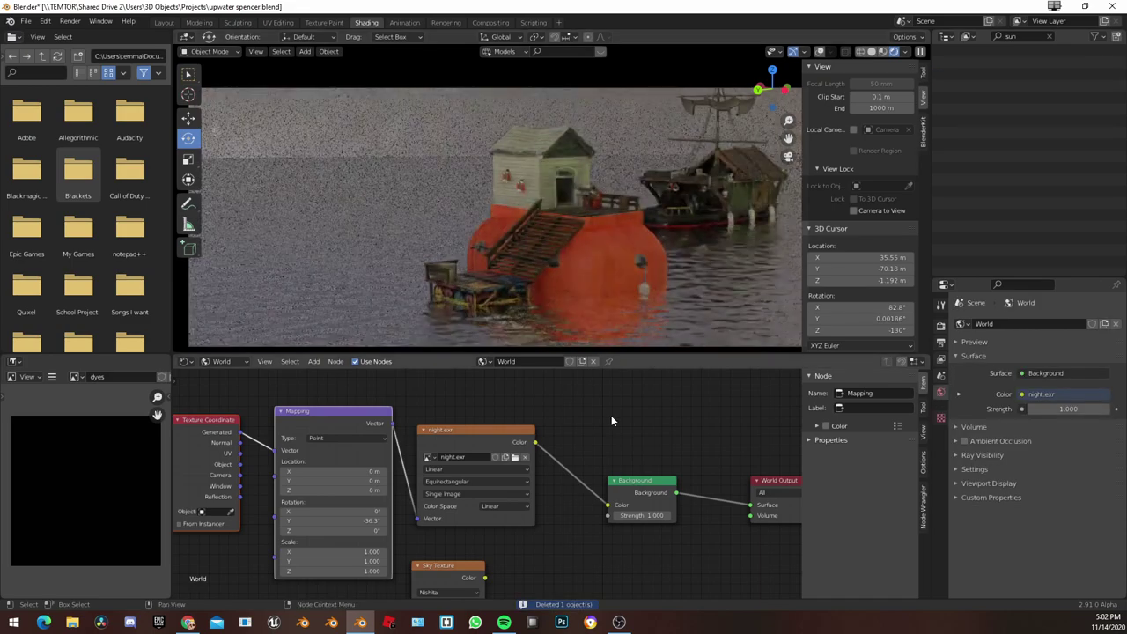
pyautogui.moveTo(639, 453); pyautogui.dragTo(621, 439, button='middle')
pyautogui.moveTo(509, 451); pyautogui.dragTo(525, 474, button='middle')
pyautogui.scroll(1, 591, 508)
pyautogui.scroll(-3, 526, 468)
pyautogui.click(245, 427)
pyautogui.press('x')
# Step: Move the existing Sky Texture node beside the Background node and connect its Color output to the Background's Color
pyautogui.moveTo(438, 528); pyautogui.dragTo(445, 453)
pyautogui.scroll(1, 557, 487)
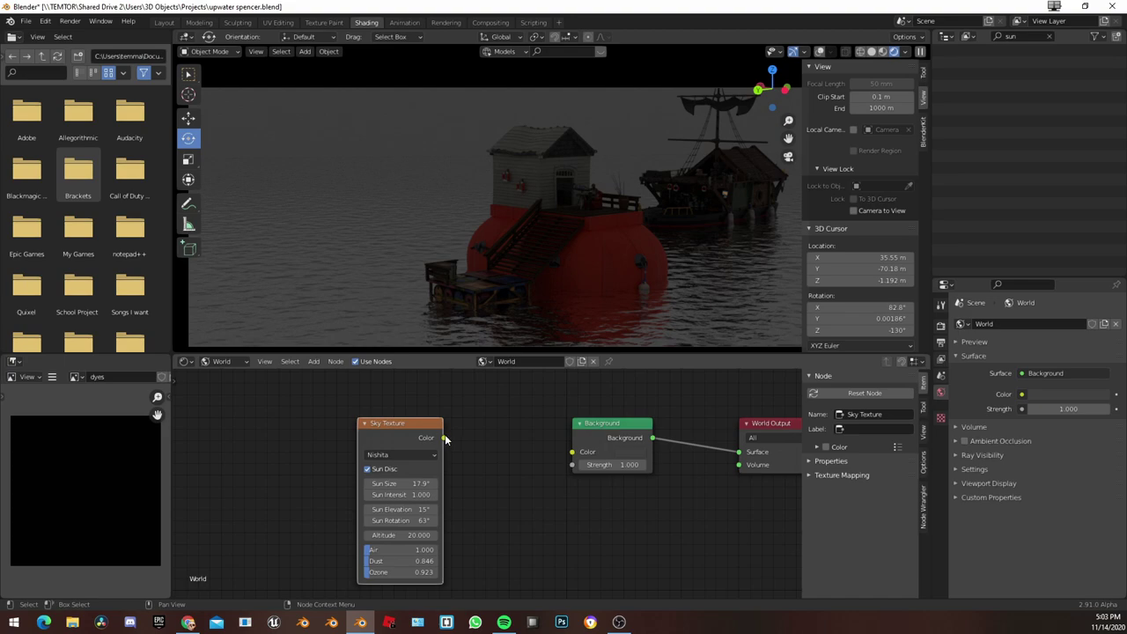
pyautogui.moveTo(445, 437); pyautogui.dragTo(573, 452)
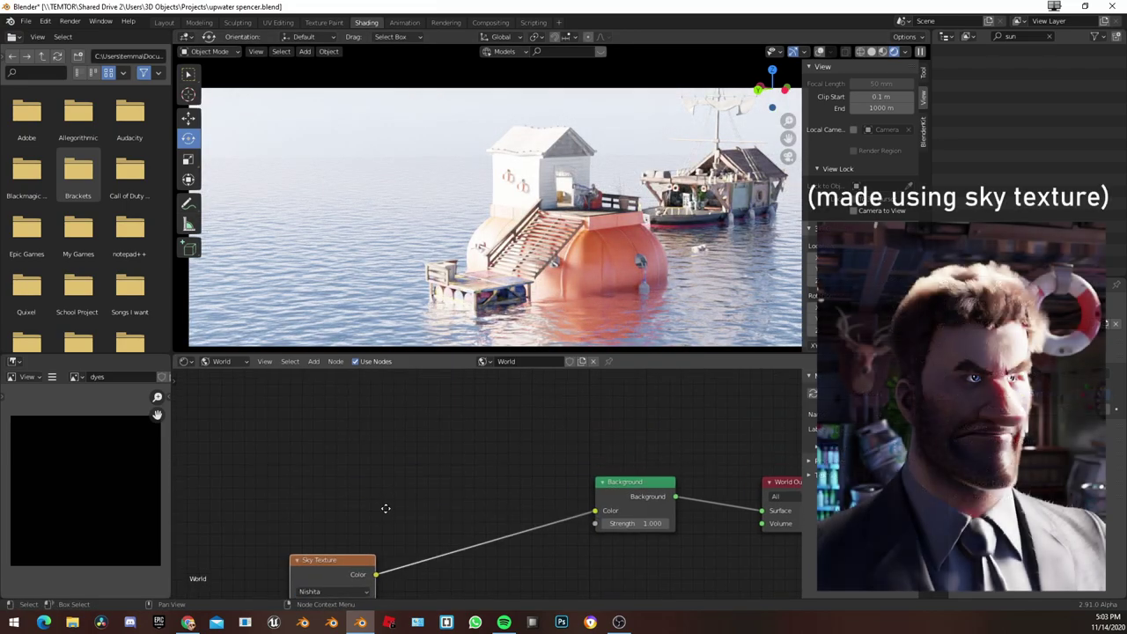
# Step: Add a new Sky Texture node above the existing one and connect its Color output to the Background's Color
pyautogui.hotkey('shift', 'a')
pyautogui.click(384, 424)
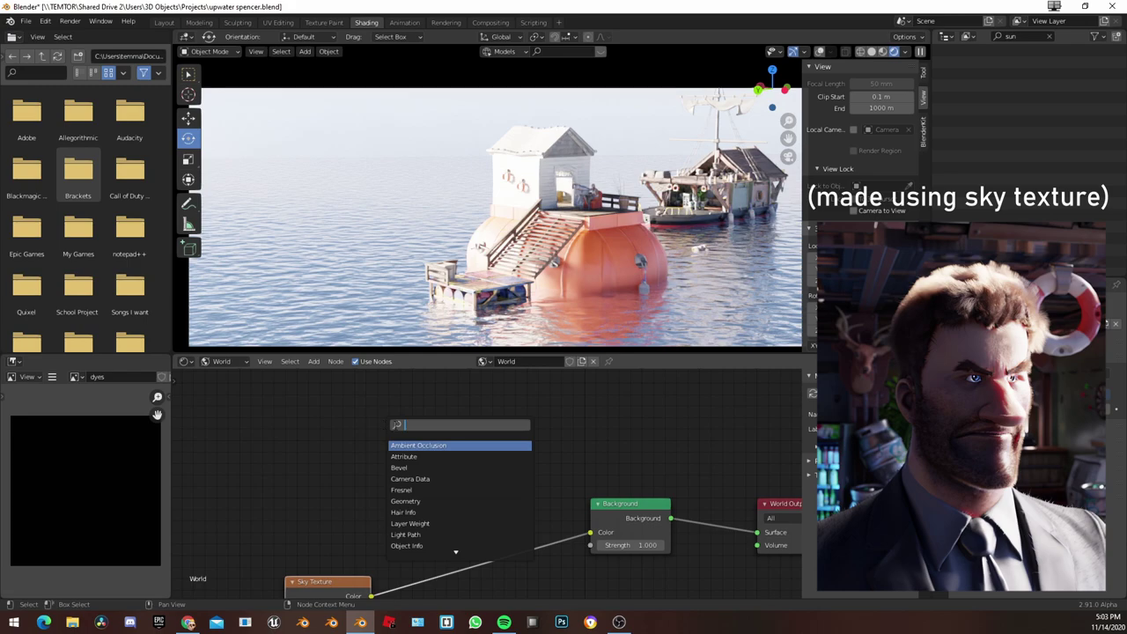
pyautogui.write('sk')
pyautogui.press('Return')
pyautogui.click(291, 373)
pyautogui.moveTo(353, 591)
pyautogui.mouseDown(button='middle')
pyautogui.moveTo(448, 452)
pyautogui.moveTo(423, 464)
pyautogui.moveTo(391, 574)
pyautogui.moveTo(369, 584)
pyautogui.mouseUp(button='middle')
pyautogui.moveTo(425, 405); pyautogui.dragTo(546, 472)
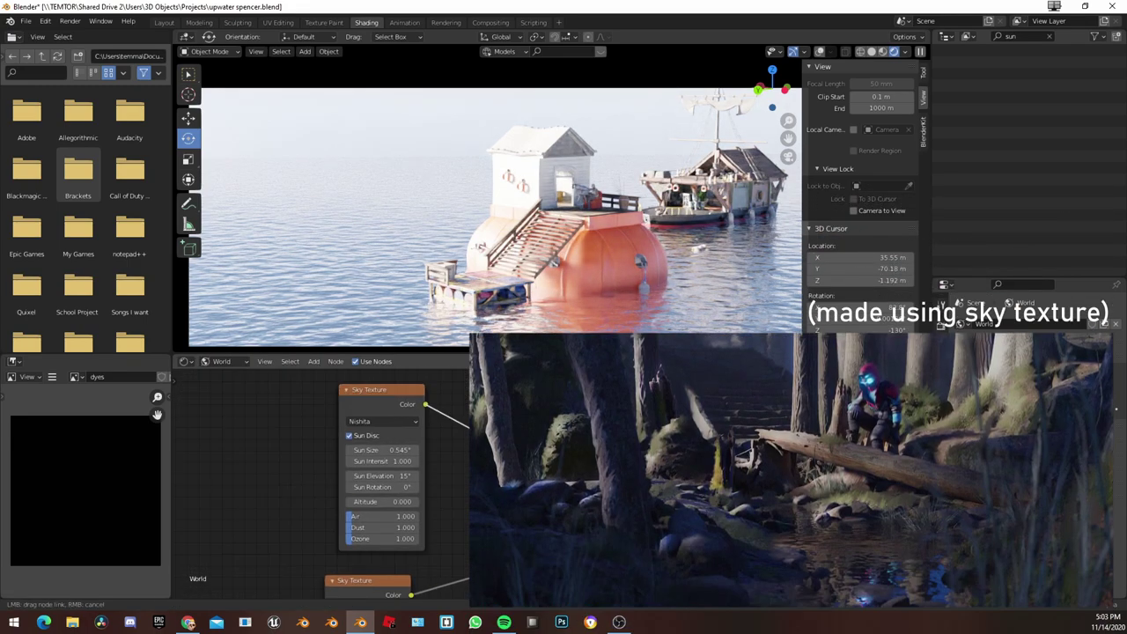
# Step: Set the new Sky Texture's altitude to 10
pyautogui.scroll(-5, 578, 373)
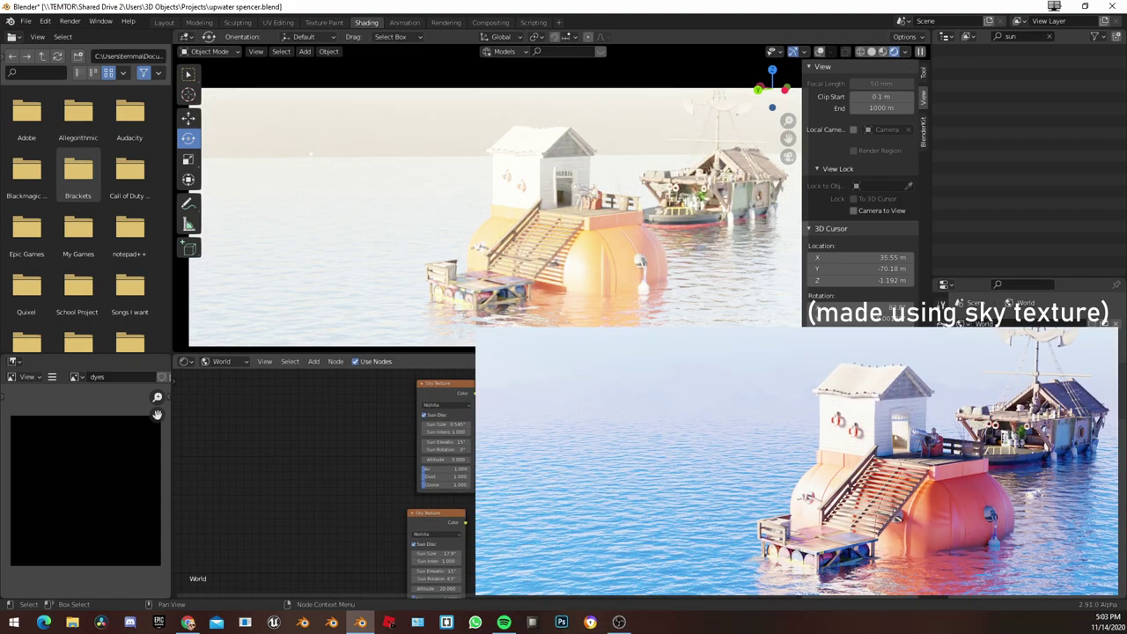
pyautogui.scroll(3, 414, 498)
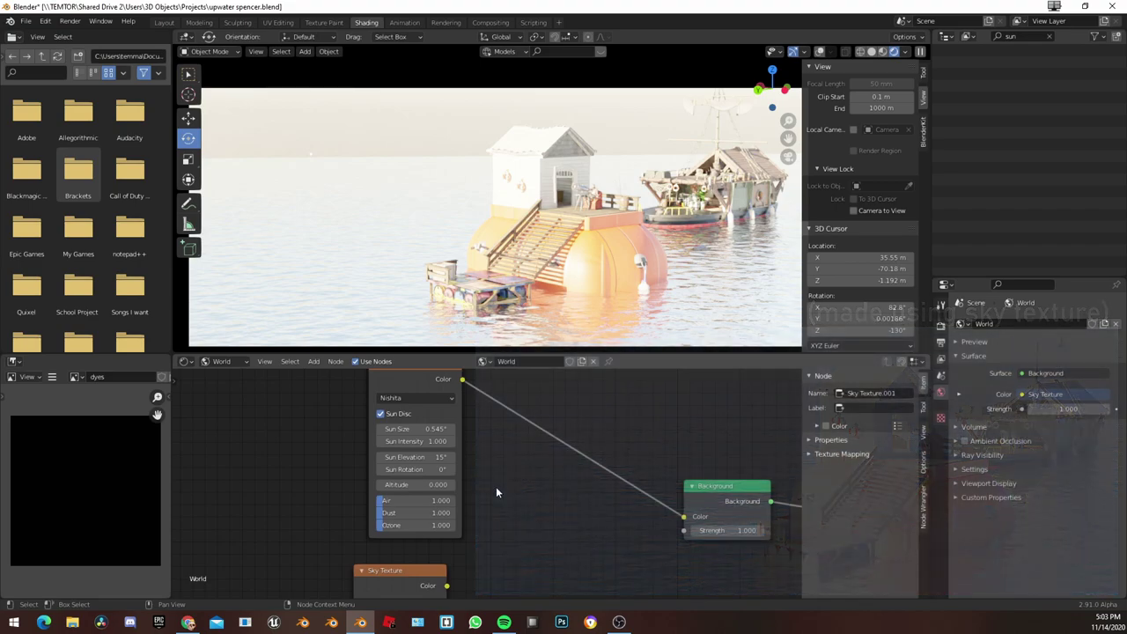
pyautogui.click(440, 486)
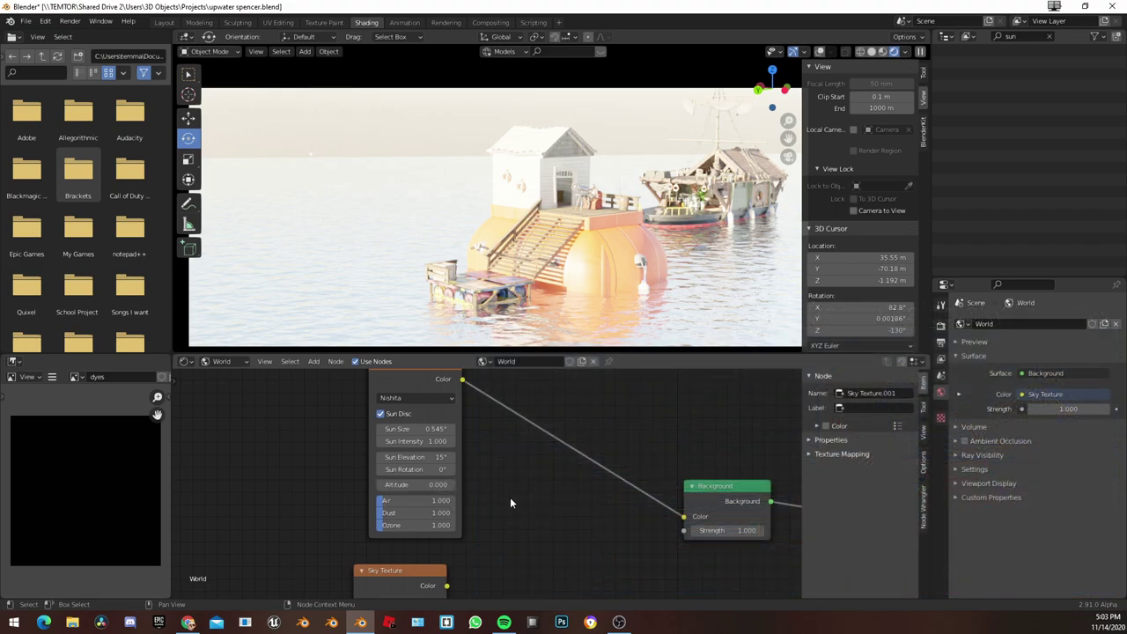
pyautogui.write('10')
pyautogui.press('Return')
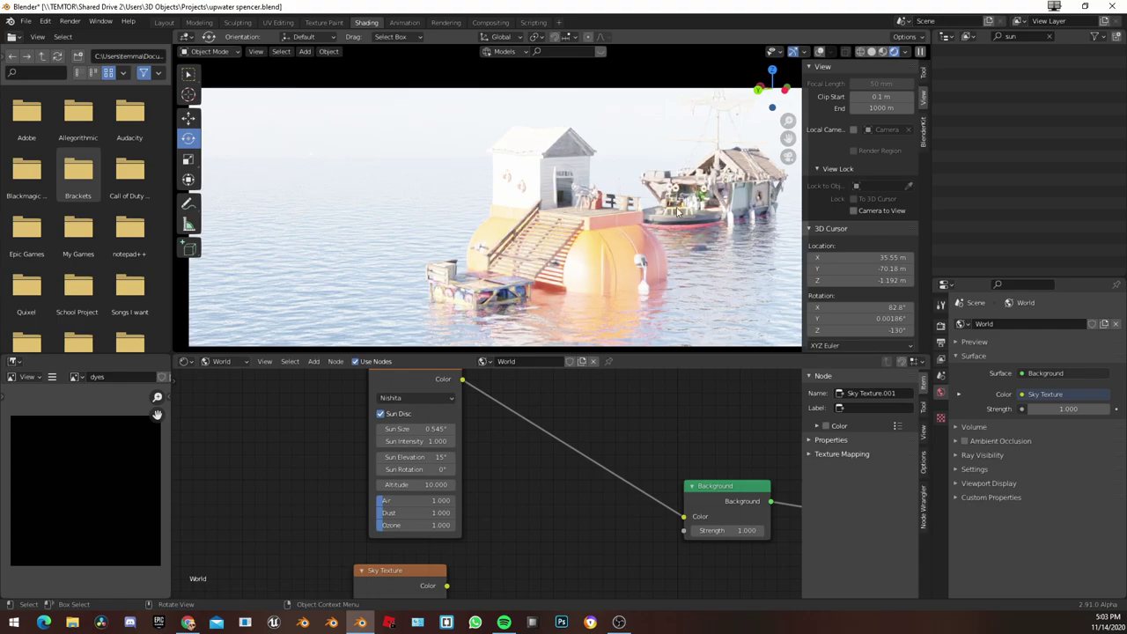
# Step: Examine the procedural sky, its sun disc and horizon from several angles around the water block, and return to the camera view
pyautogui.scroll(3, 678, 211)
pyautogui.scroll(-6, 564, 270)
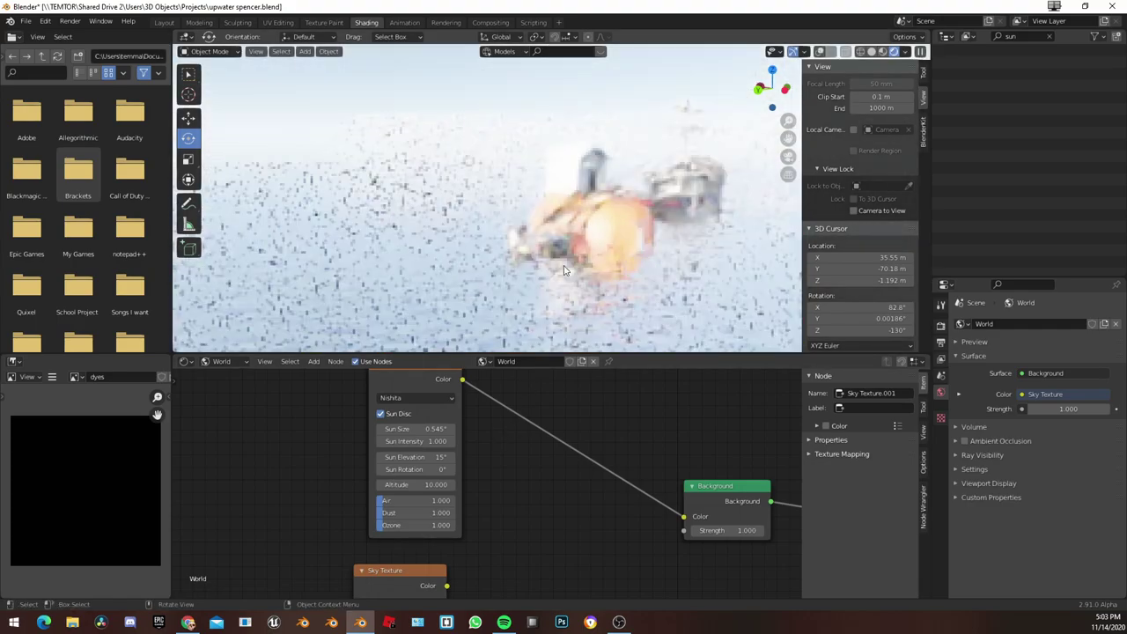
pyautogui.moveTo(565, 270); pyautogui.dragTo(360, 247, button='middle')
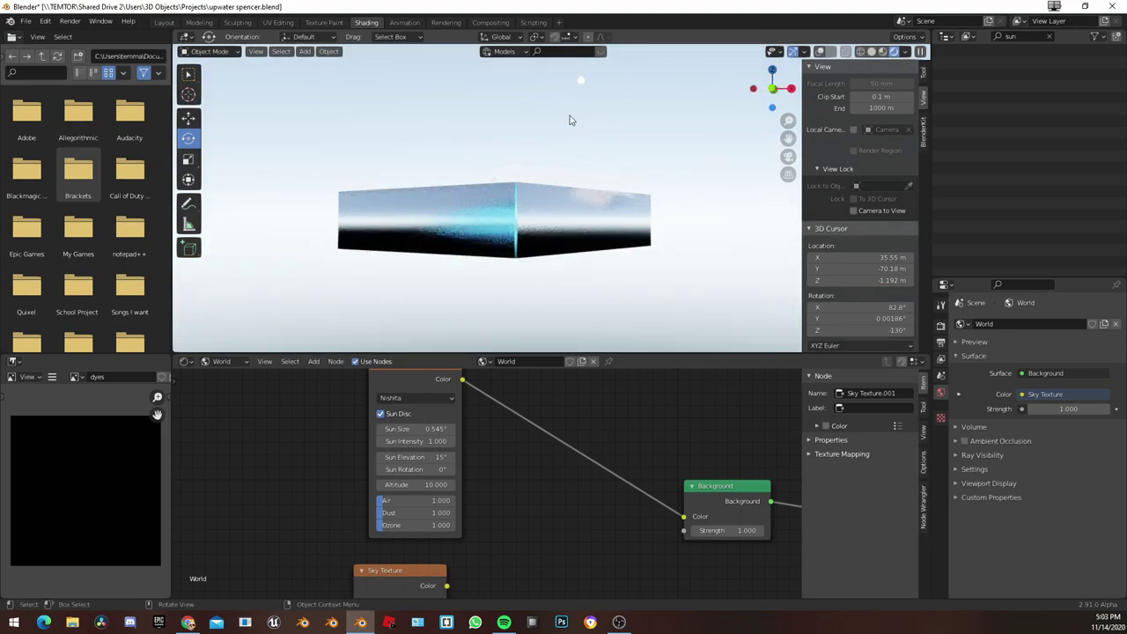
pyautogui.moveTo(569, 119); pyautogui.dragTo(529, 277, button='middle')
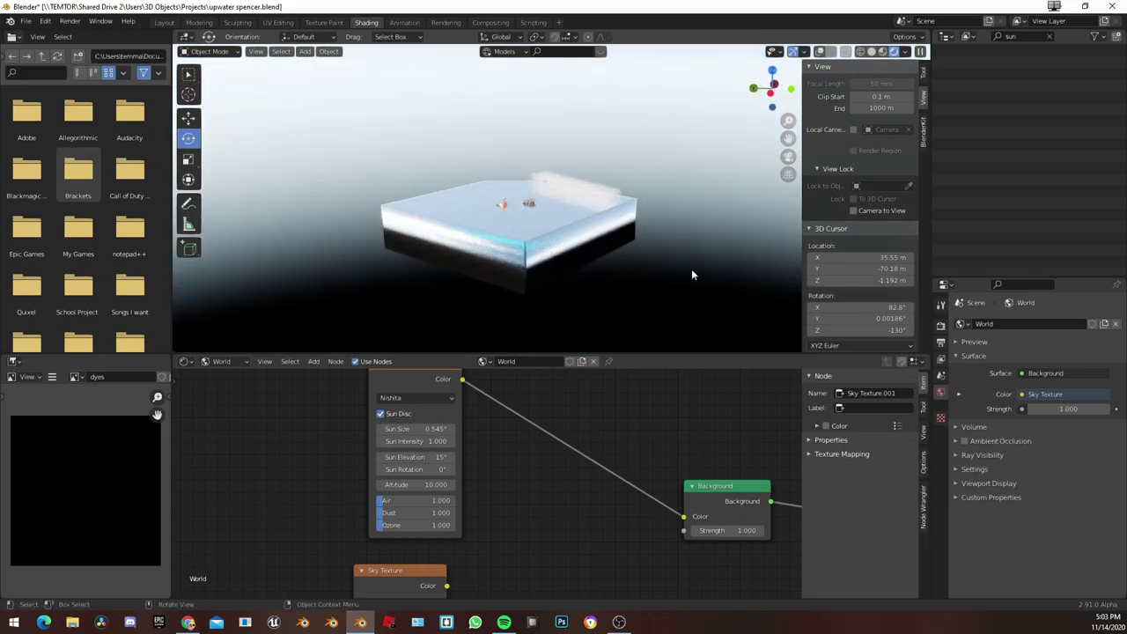
pyautogui.moveTo(692, 275); pyautogui.dragTo(462, 70, button='middle')
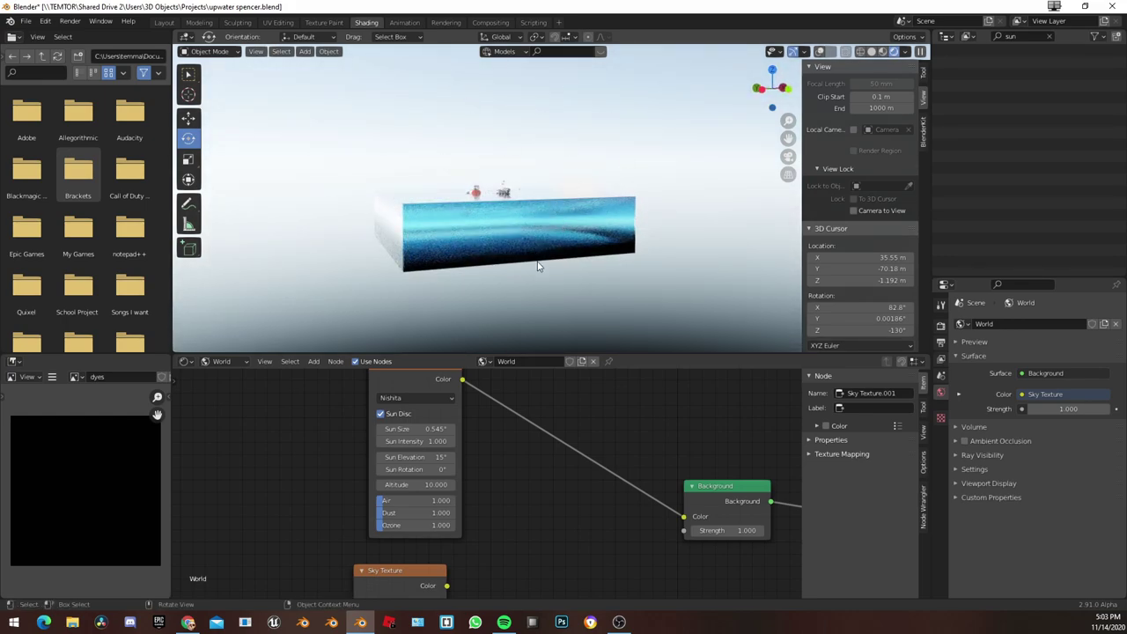
pyautogui.moveTo(586, 239); pyautogui.dragTo(599, 165, button='middle')
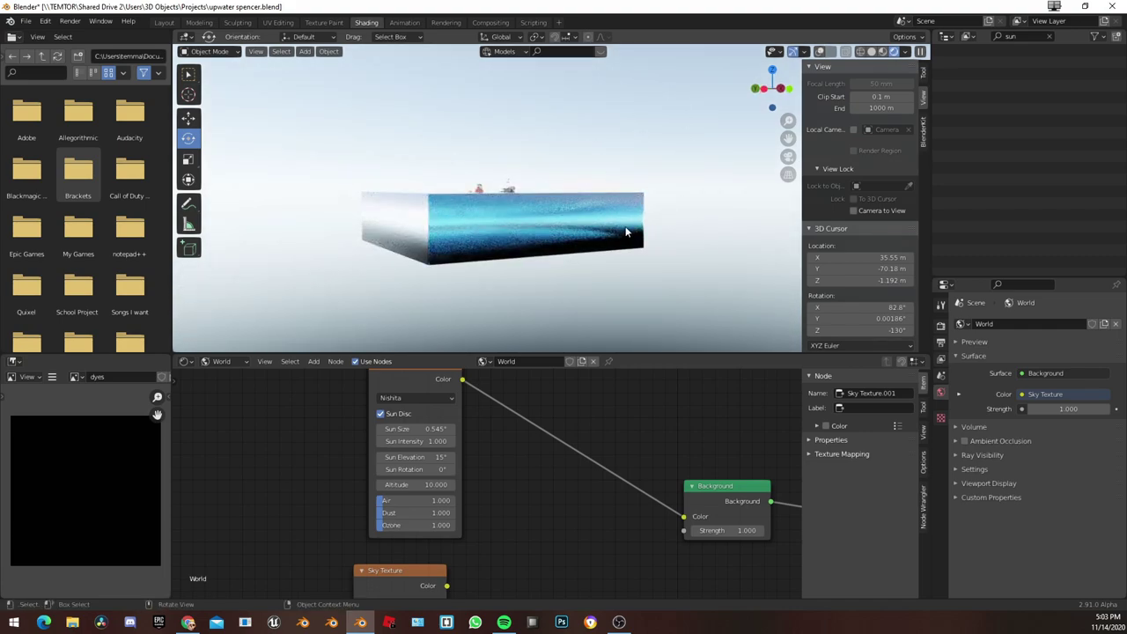
pyautogui.moveTo(626, 232); pyautogui.dragTo(607, 298, button='middle')
pyautogui.press('KP_0')
# Step: Make the render's film background transparent in the scene's render settings
pyautogui.click(941, 327)
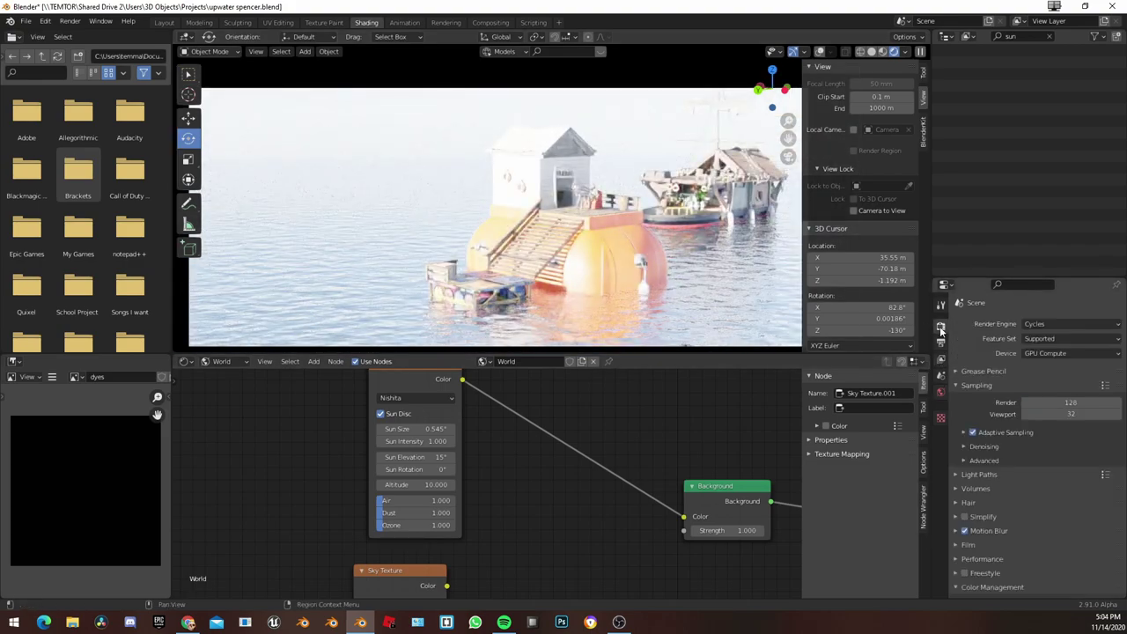
pyautogui.click(986, 546)
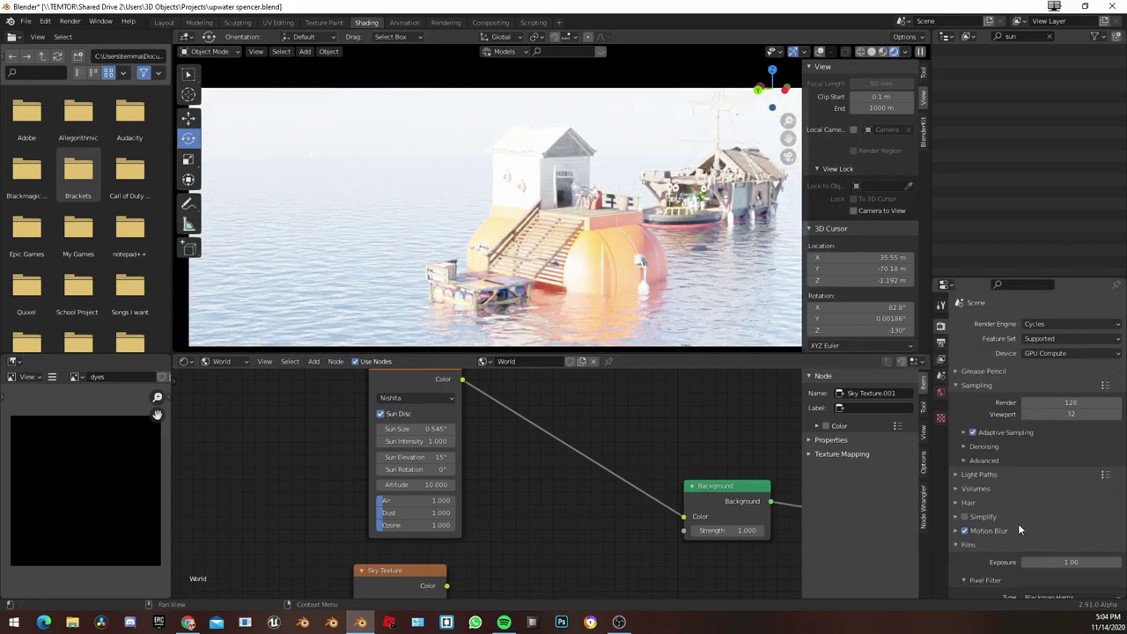
pyautogui.scroll(-4, 993, 564)
pyautogui.click(973, 511)
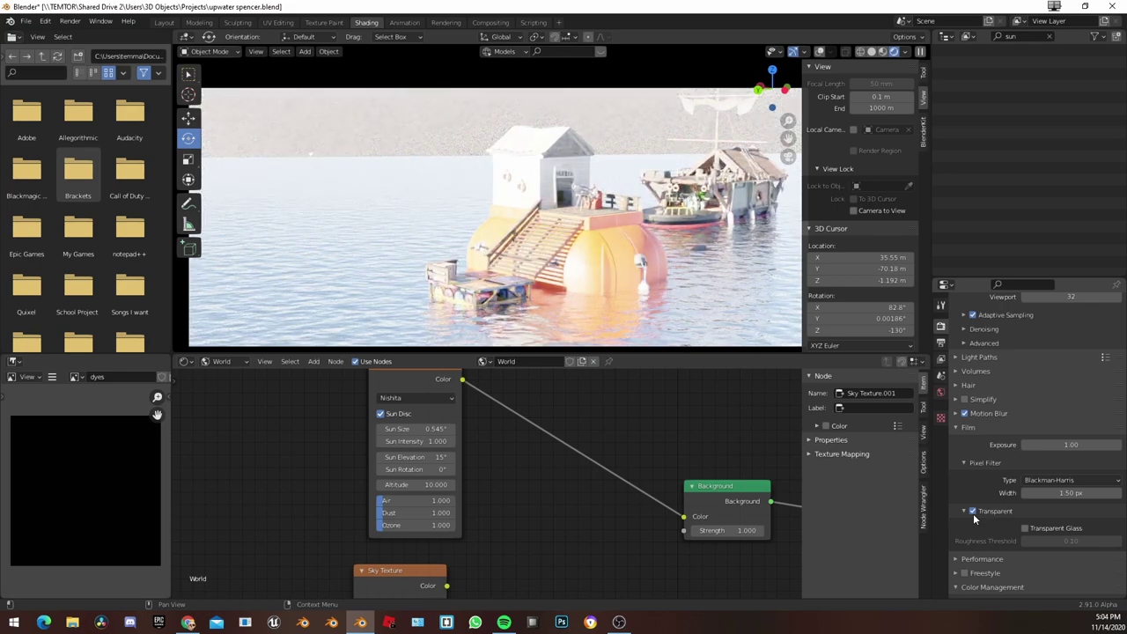
# Step: Turn off the transparent film background in the scene's render settings
pyautogui.click(973, 512)
pyautogui.scroll(-1, 636, 445)
pyautogui.scroll(-2, 636, 445)
pyautogui.moveTo(783, 434); pyautogui.dragTo(674, 410, button='middle')
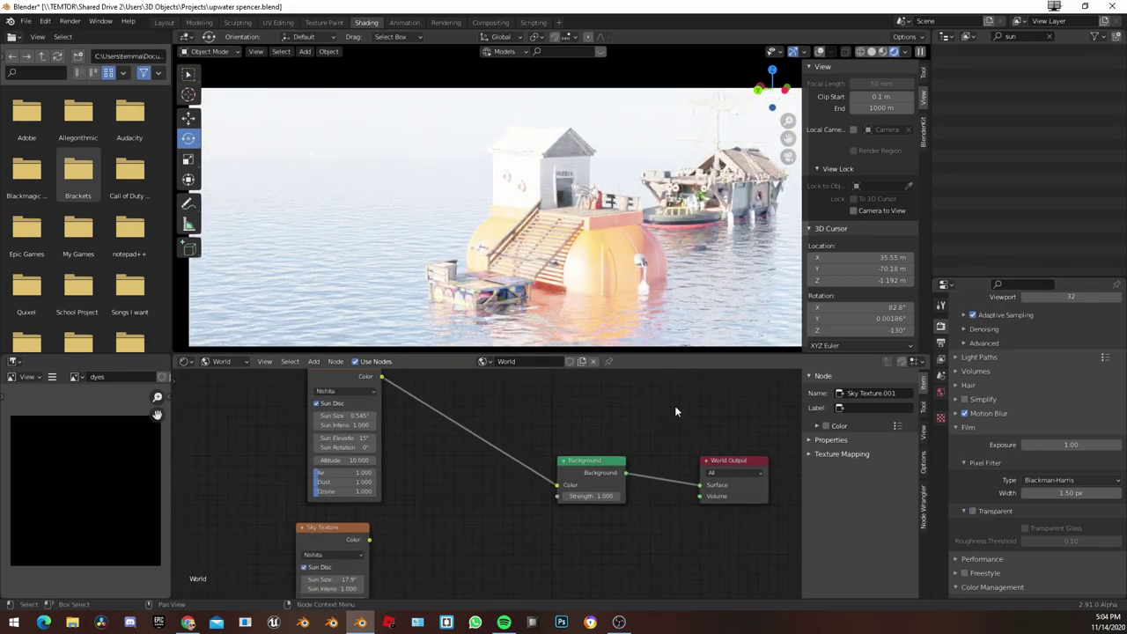
# Step: Set the Sun Rotation of the Sky Texture connected to the Background to 62.2°
pyautogui.scroll(5, 477, 458)
pyautogui.moveTo(324, 400); pyautogui.dragTo(544, 485, button='middle')
pyautogui.scroll(1, 535, 511)
pyautogui.moveTo(462, 519)
pyautogui.mouseDown()
pyautogui.moveTo(423, 520)
pyautogui.moveTo(472, 520)
pyautogui.mouseUp()
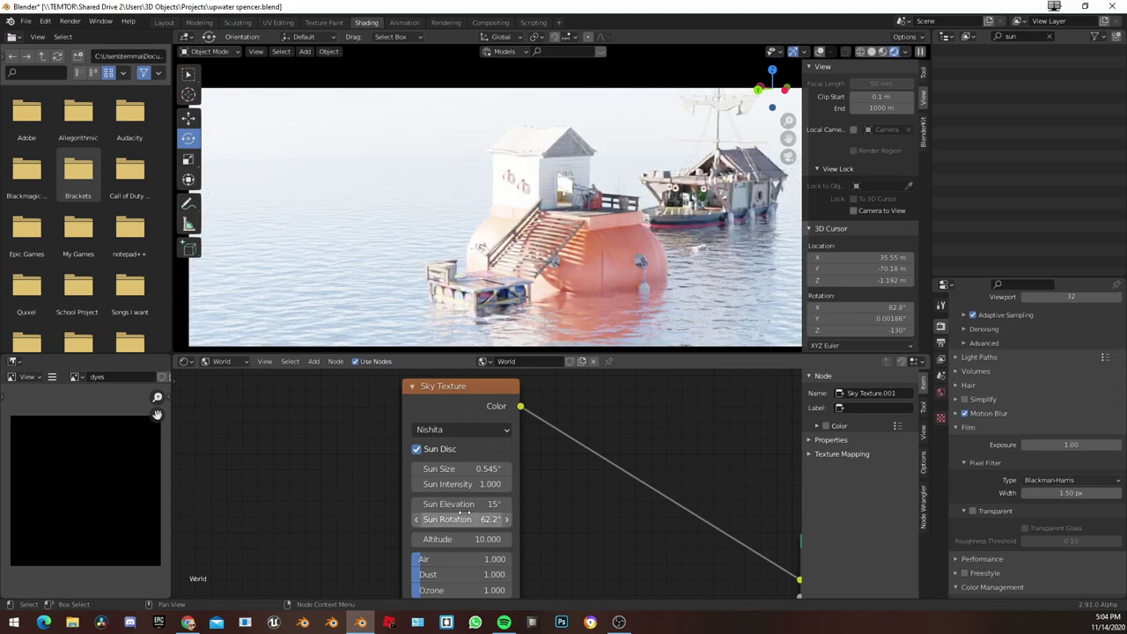
pyautogui.scroll(-1, 670, 496)
pyautogui.moveTo(668, 490); pyautogui.dragTo(600, 490, button='middle')
# Step: Examine the relit floating house up close in the rendered camera view and review the connected Sky Texture's settings
pyautogui.scroll(5, 540, 310)
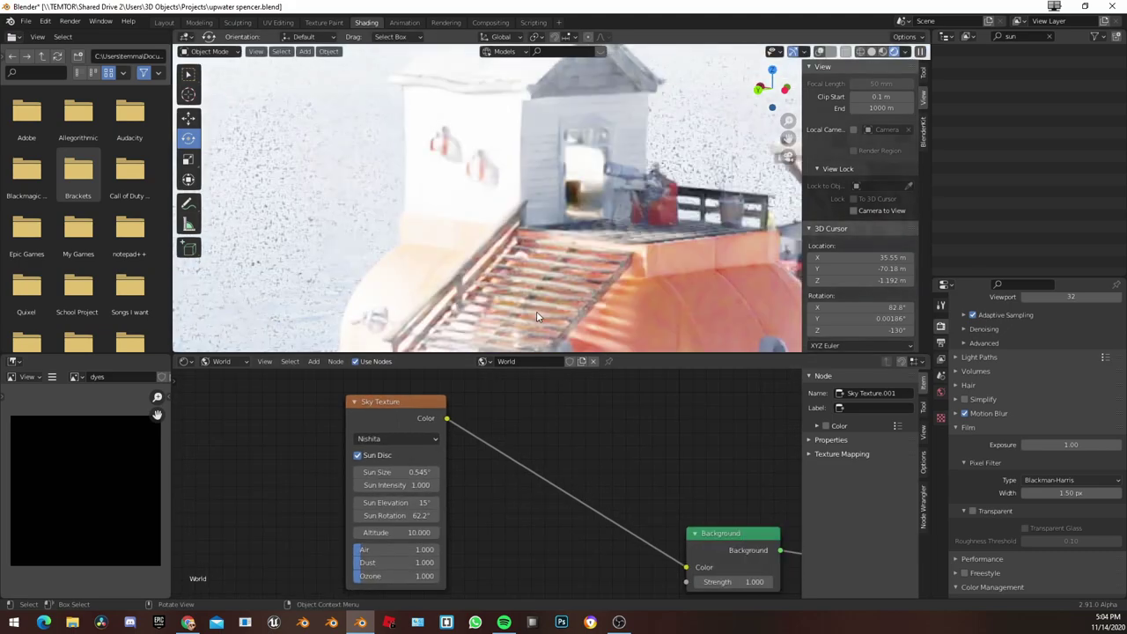
pyautogui.scroll(-3, 449, 479)
pyautogui.moveTo(449, 479); pyautogui.dragTo(543, 439, button='middle')
pyautogui.scroll(-6, 521, 470)
pyautogui.scroll(-4, 478, 320)
pyautogui.scroll(2, 617, 308)
pyautogui.scroll(10, 486, 483)
pyautogui.scroll(-3, 734, 343)
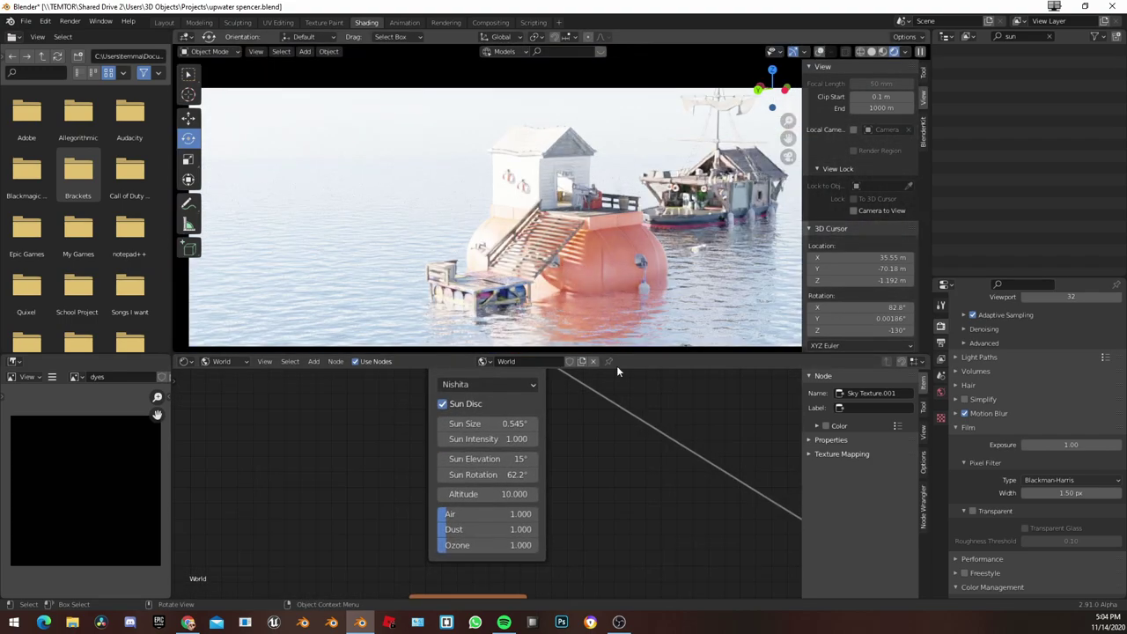
pyautogui.moveTo(680, 434); pyautogui.dragTo(550, 390, button='middle')
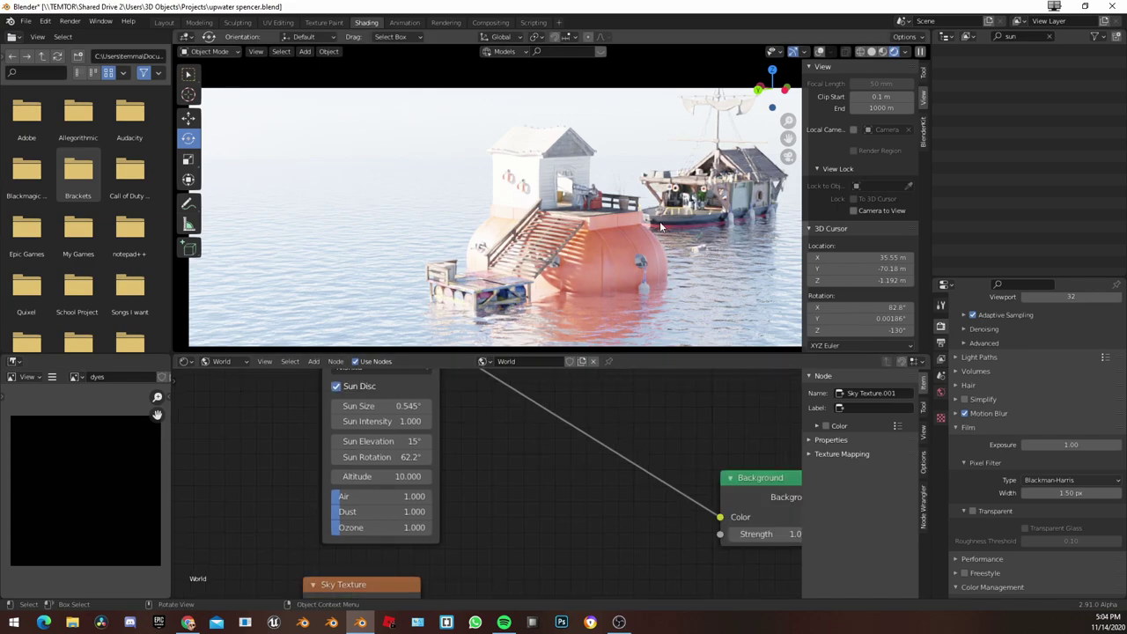
# Step: Connect the lower Sky Texture's Color to the Background's Color, and keep the Background feeding the World Output's Surface
pyautogui.scroll(-2, 563, 242)
pyautogui.scroll(-3, 556, 440)
pyautogui.keyDown('ctrl'); pyautogui.keyDown('shift'); pyautogui.click(450, 502); pyautogui.keyUp('shift'); pyautogui.keyUp('ctrl')
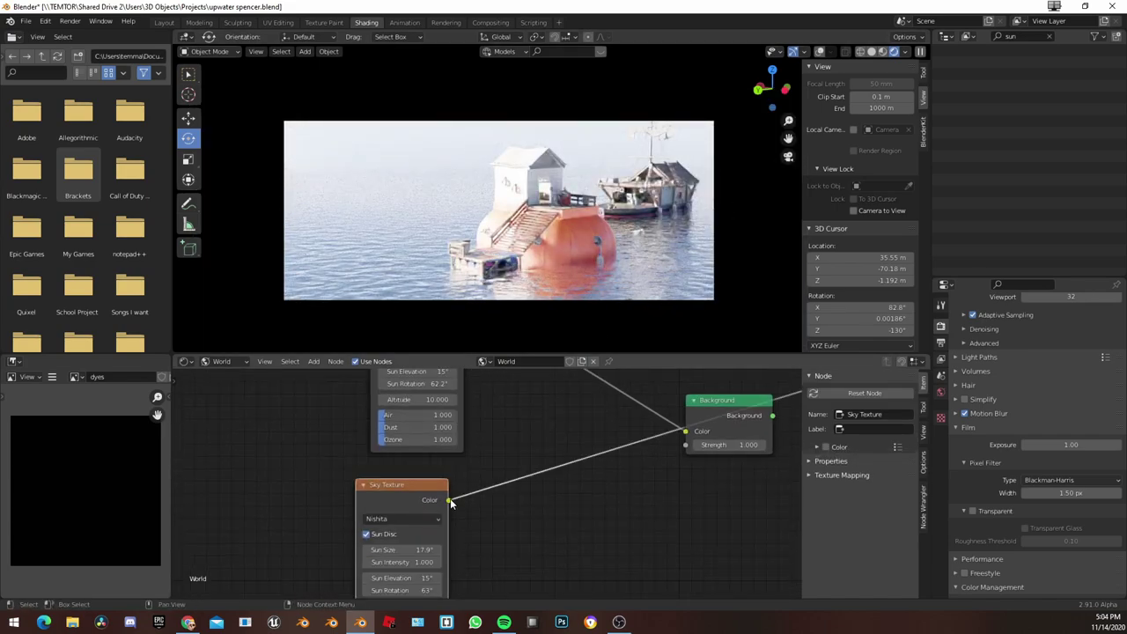
pyautogui.moveTo(450, 501); pyautogui.dragTo(688, 431)
pyautogui.keyDown('ctrl'); pyautogui.keyDown('shift'); pyautogui.click(718, 410); pyautogui.keyUp('shift'); pyautogui.keyUp('ctrl')
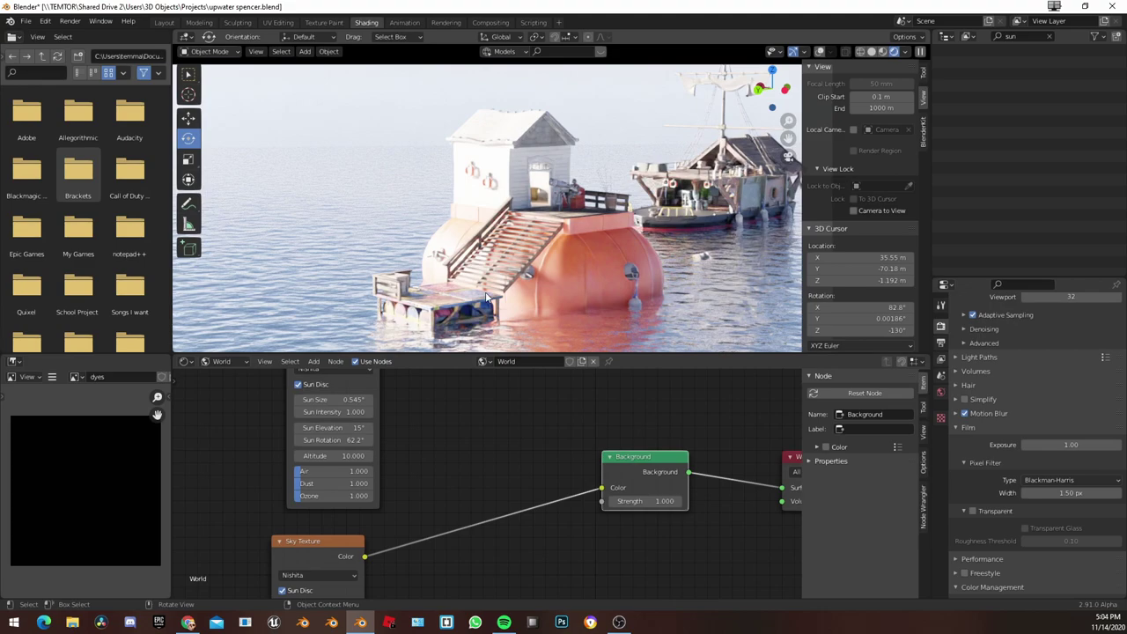
# Step: Examine the floating house's deck and seated figure up close in the rendered view, and return to the full camera framing
pyautogui.moveTo(462, 491); pyautogui.dragTo(501, 526, button='middle')
pyautogui.moveTo(431, 518); pyautogui.dragTo(436, 599, button='middle')
pyautogui.scroll(-1, 443, 426)
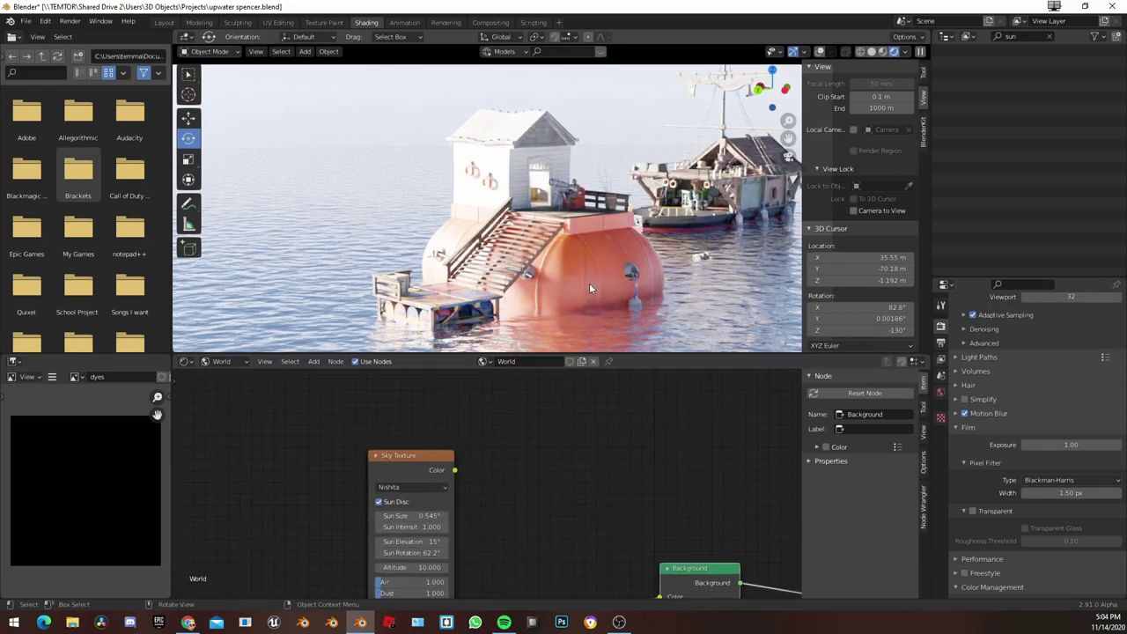
pyautogui.scroll(3, 588, 283)
pyautogui.scroll(5, 546, 236)
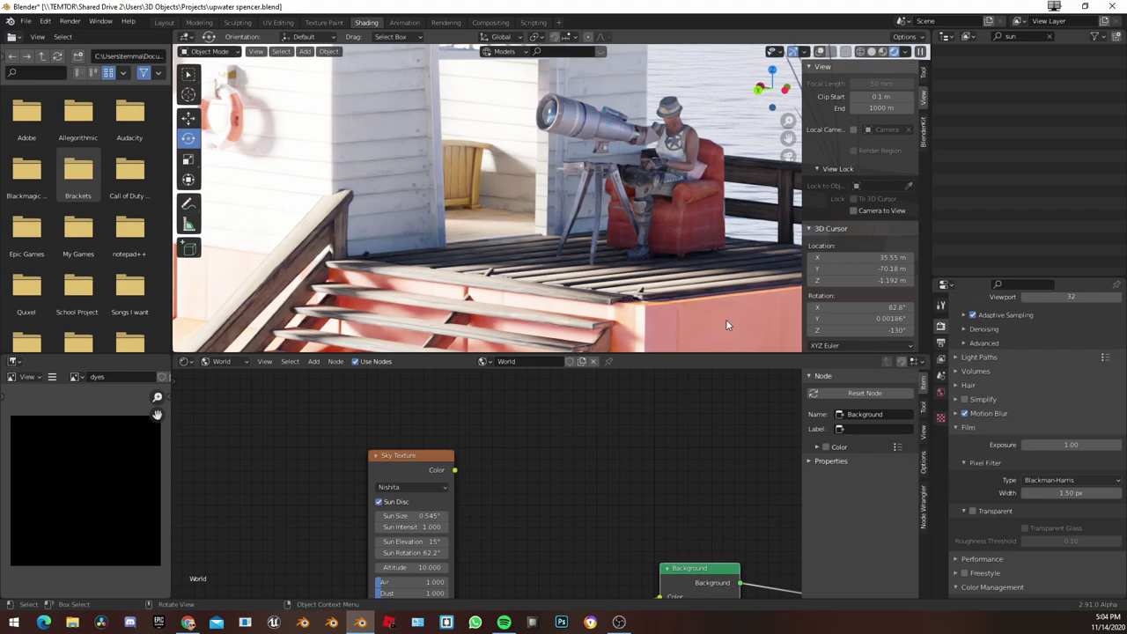
pyautogui.scroll(5, 1008, 414)
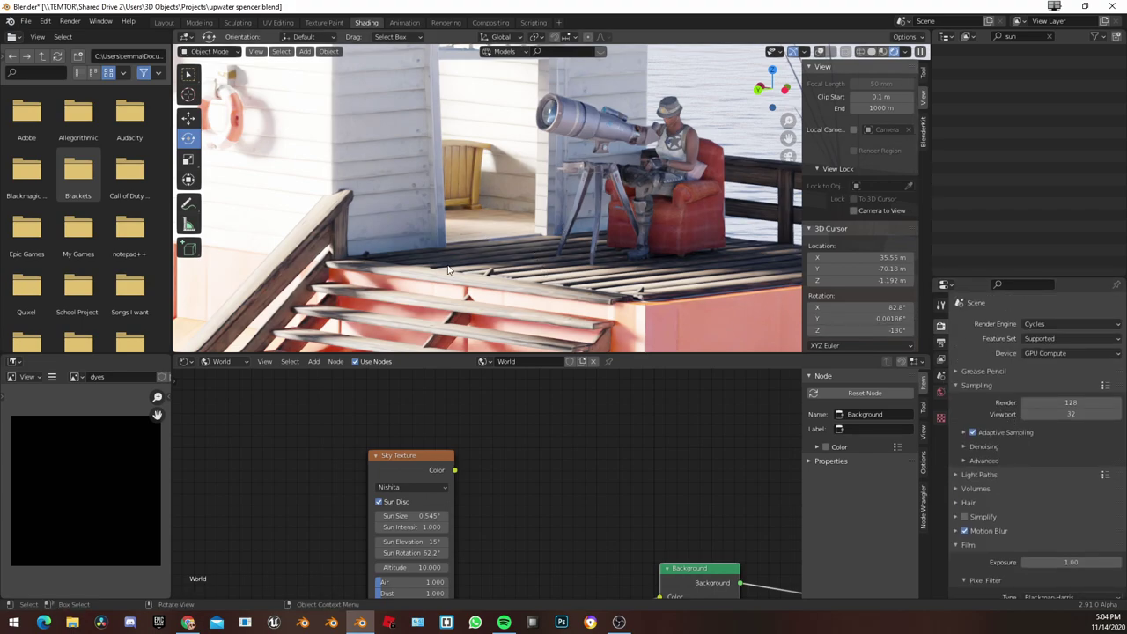
pyautogui.scroll(-9, 450, 270)
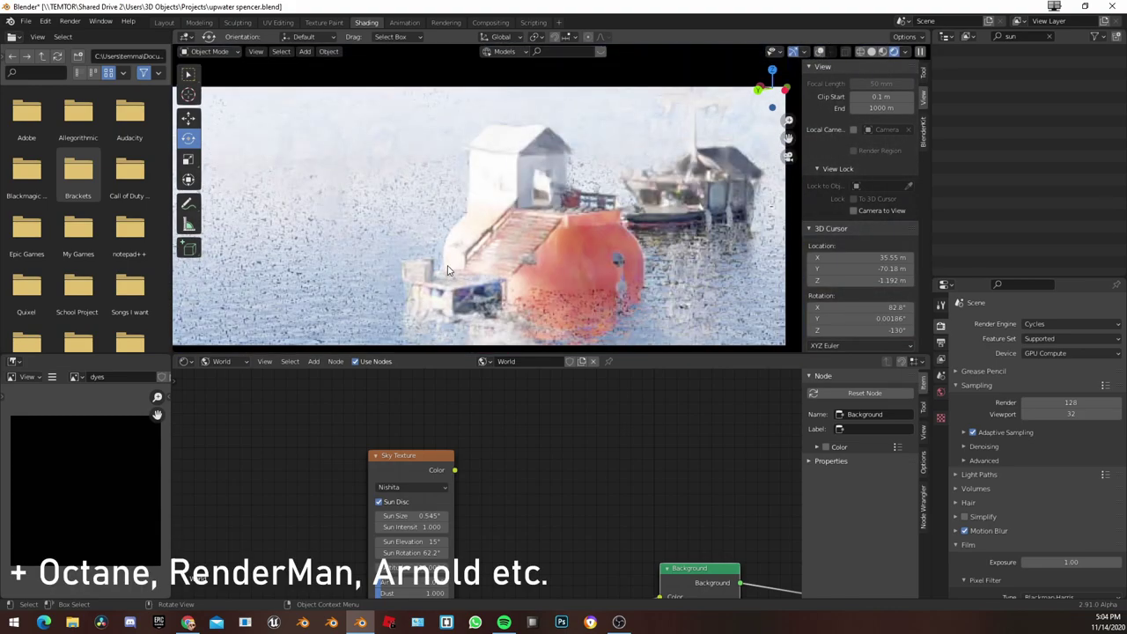
pyautogui.keyDown('shift'); pyautogui.moveTo(398, 326); pyautogui.dragTo(407, 314, button='middle'); pyautogui.keyUp('shift')
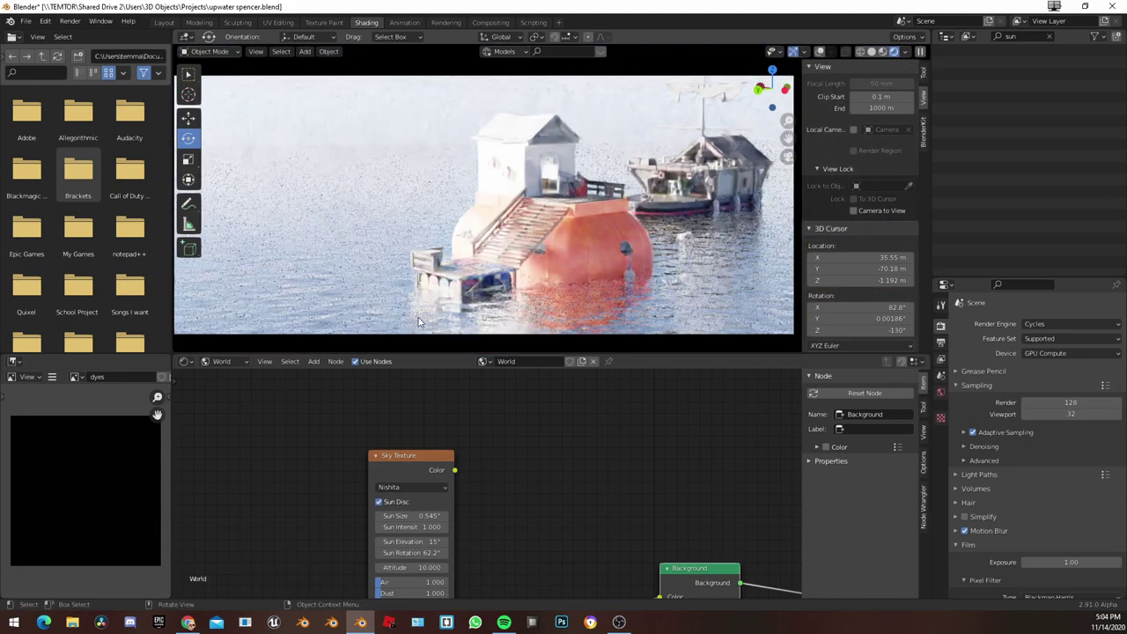
# Step: Raise the lower Sky Texture's Ozone to 10 to tint the sky
pyautogui.scroll(-1, 517, 493)
pyautogui.moveTo(520, 520); pyautogui.dragTo(523, 441, button='middle')
pyautogui.scroll(3, 451, 519)
pyautogui.moveTo(486, 520); pyautogui.dragTo(535, 499, button='middle')
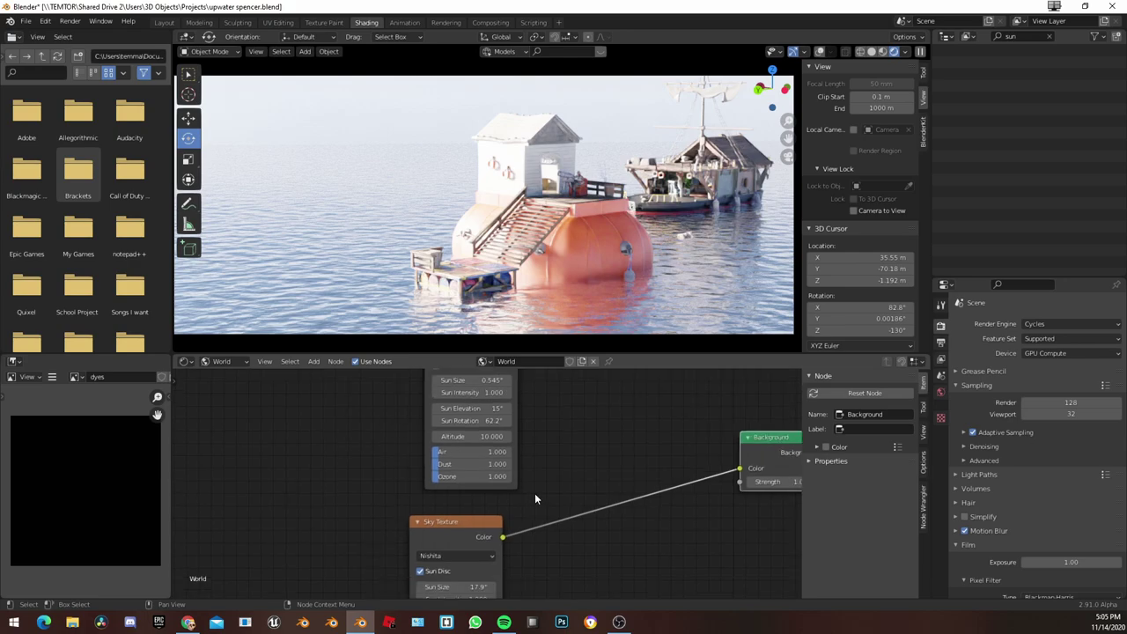
pyautogui.moveTo(576, 551); pyautogui.dragTo(538, 440, button='middle')
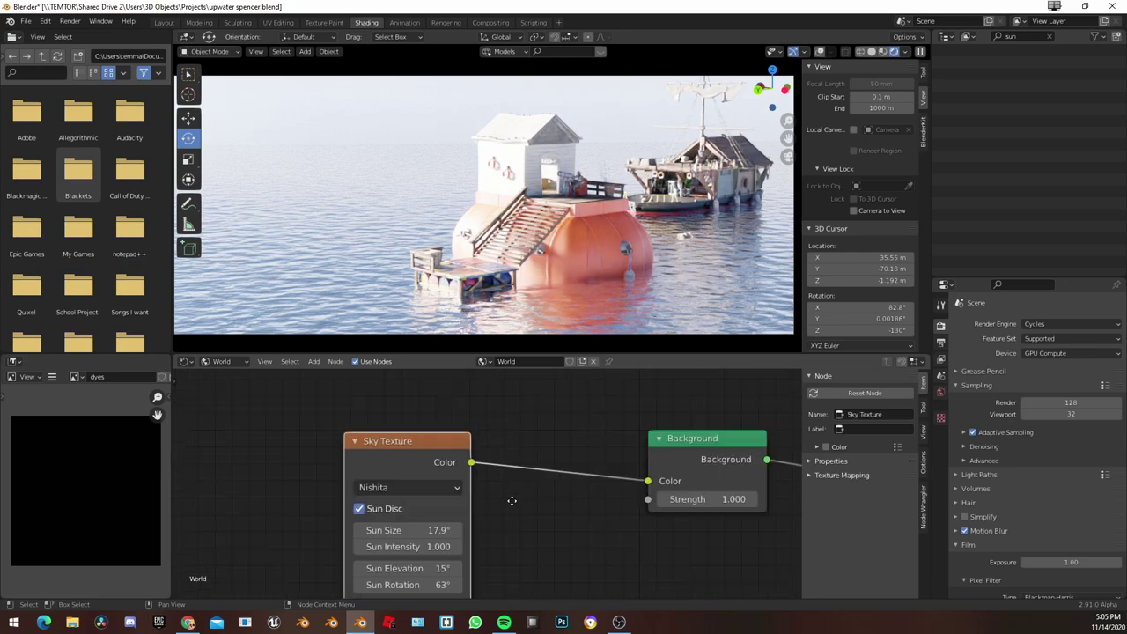
pyautogui.moveTo(484, 546); pyautogui.dragTo(489, 450, button='middle')
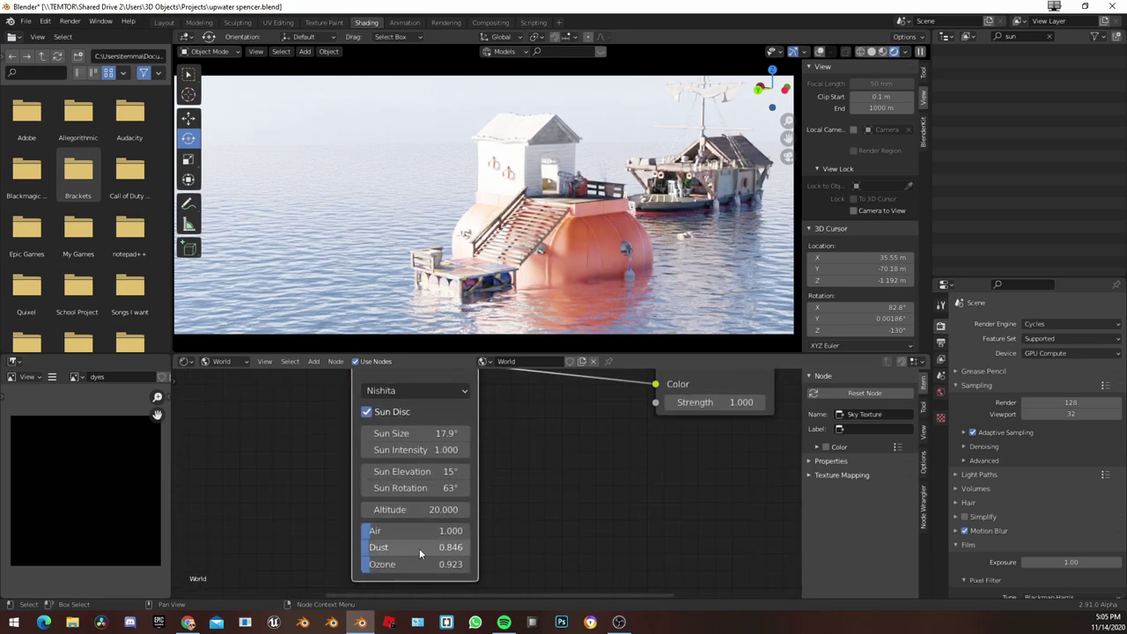
pyautogui.moveTo(452, 576); pyautogui.dragTo(482, 494, button='middle')
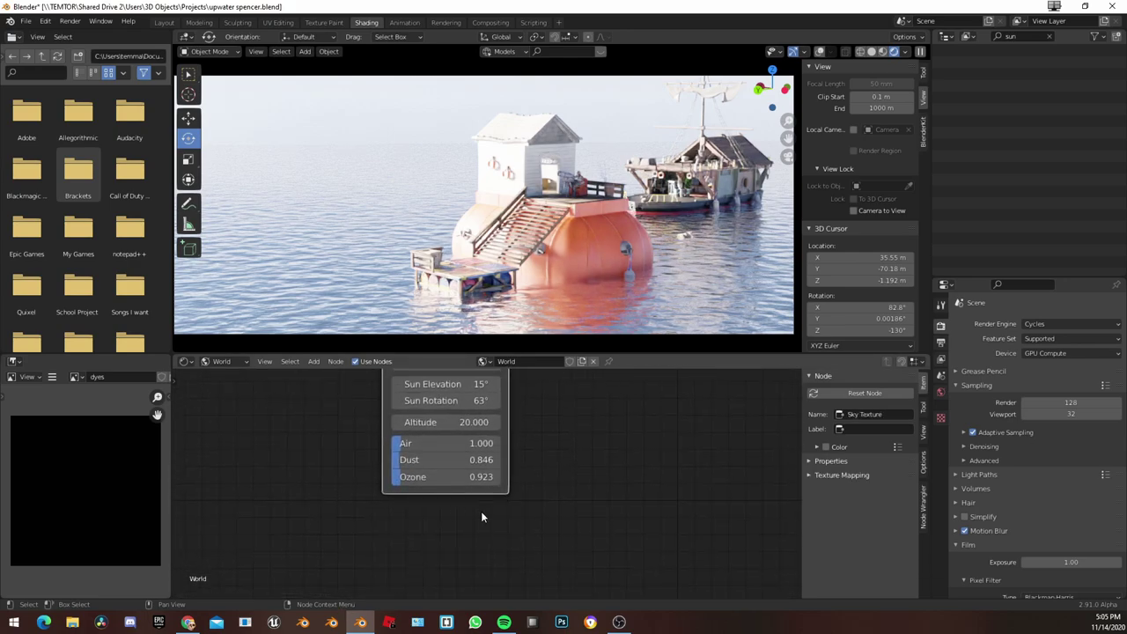
pyautogui.scroll(1, 518, 518)
pyautogui.moveTo(540, 520); pyautogui.dragTo(526, 566, button='middle')
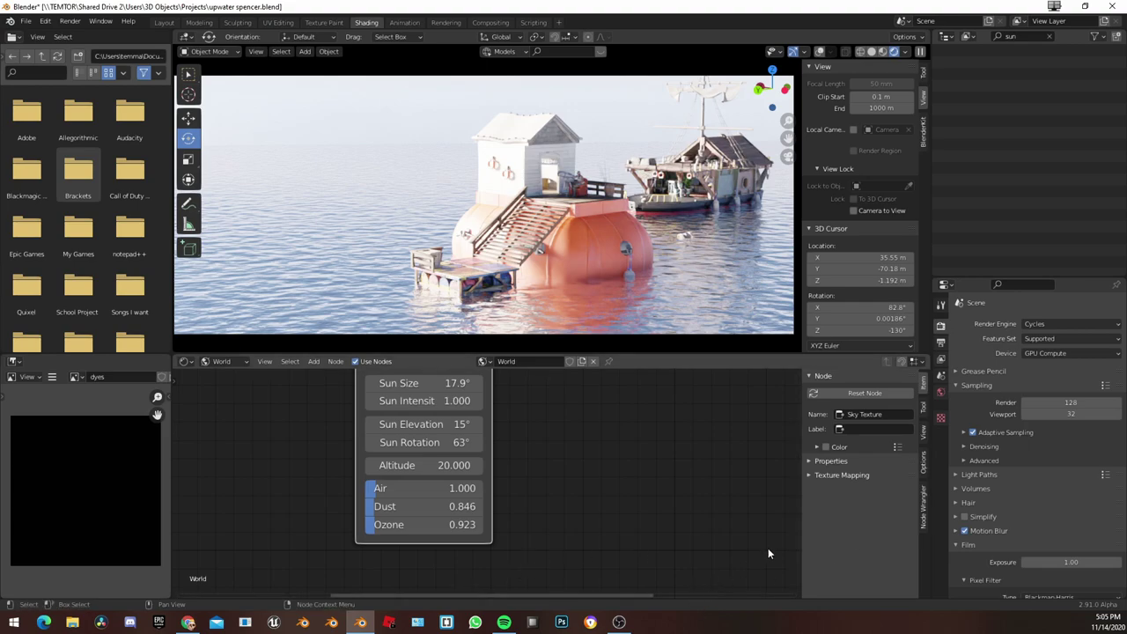
pyautogui.moveTo(383, 529); pyautogui.dragTo(526, 532)
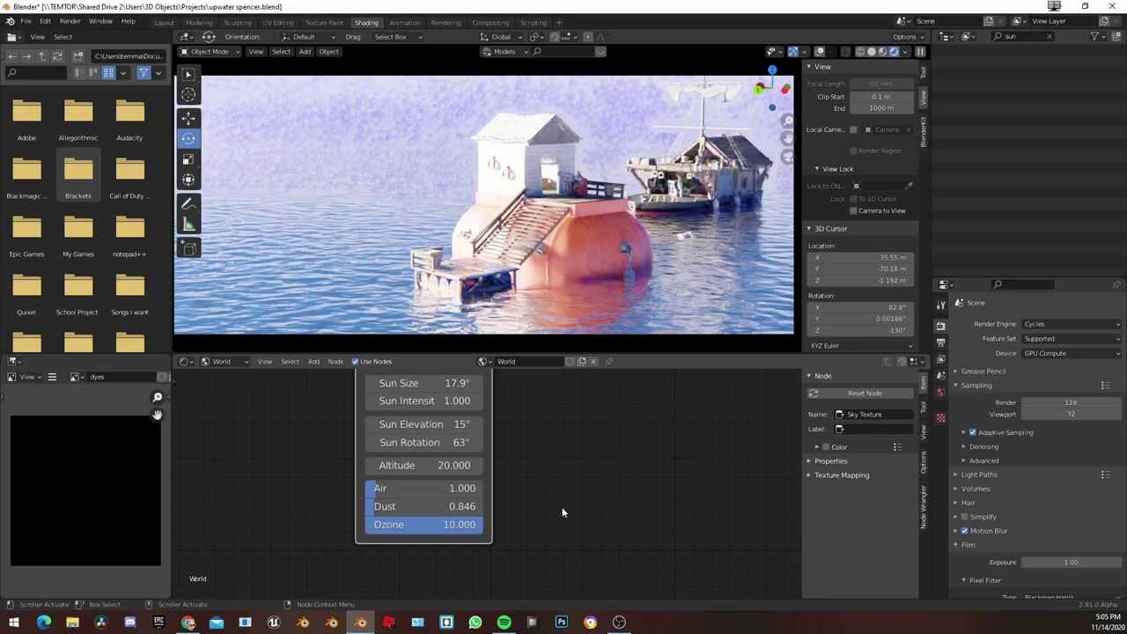
# Step: Reduce the lower Sky Texture's Ozone to about 7.23
pyautogui.moveTo(579, 467); pyautogui.dragTo(553, 514, button='middle')
pyautogui.moveTo(459, 513); pyautogui.dragTo(500, 448, button='middle')
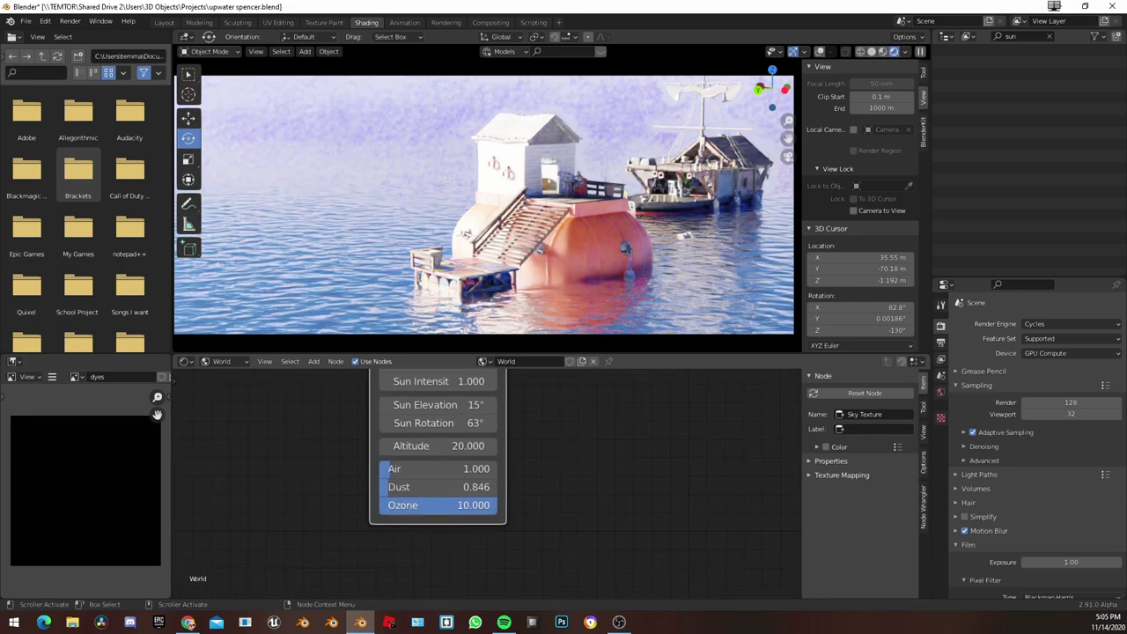
pyautogui.moveTo(485, 505); pyautogui.dragTo(451, 505)
# Step: Set the lower Sky Texture's Altitude to 10
pyautogui.moveTo(567, 445); pyautogui.dragTo(528, 523, button='middle')
pyautogui.moveTo(466, 481); pyautogui.dragTo(449, 455, button='middle')
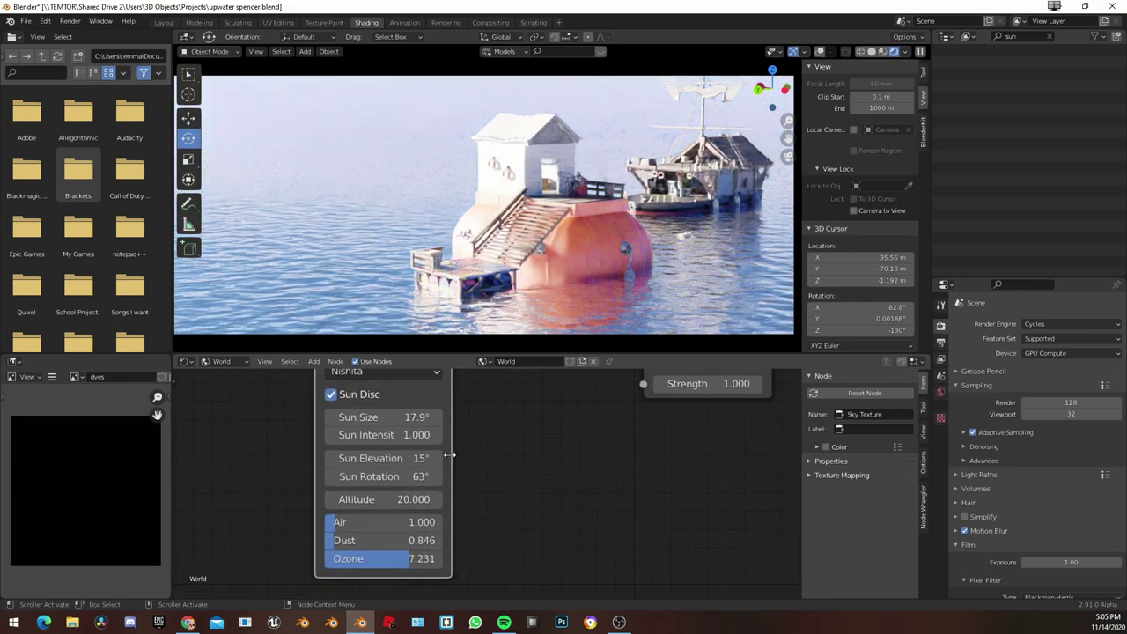
pyautogui.click(402, 499)
pyautogui.write('1')
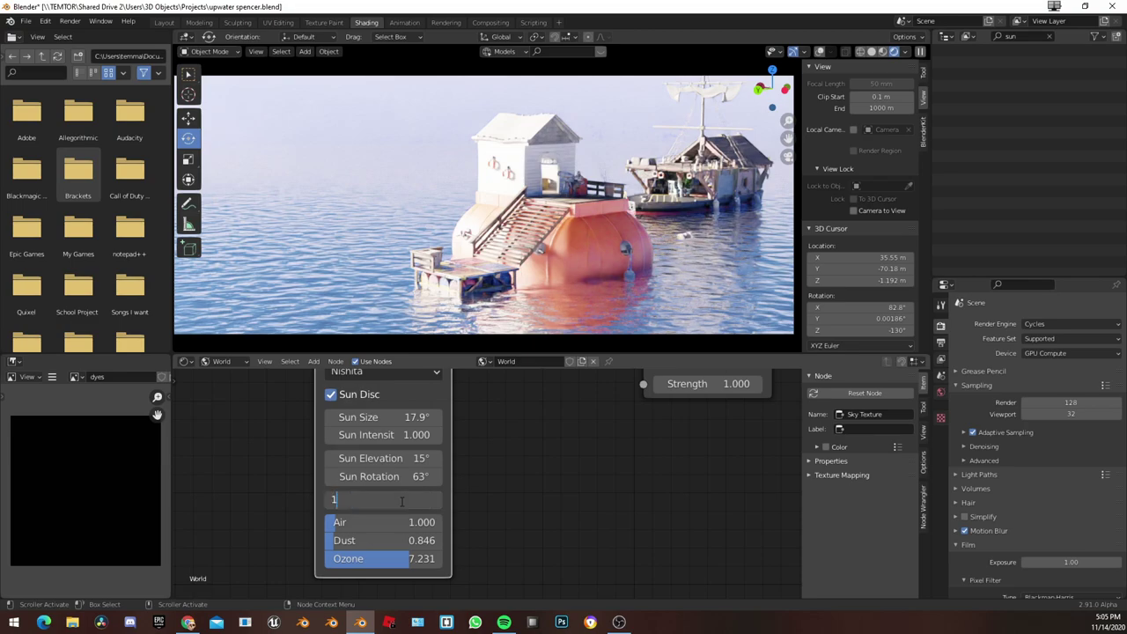
pyautogui.write('0')
pyautogui.press('Return')
# Step: Try the lower Sky Texture's Ozone at 10, and set it to 1
pyautogui.moveTo(394, 558); pyautogui.dragTo(427, 552, button='middle')
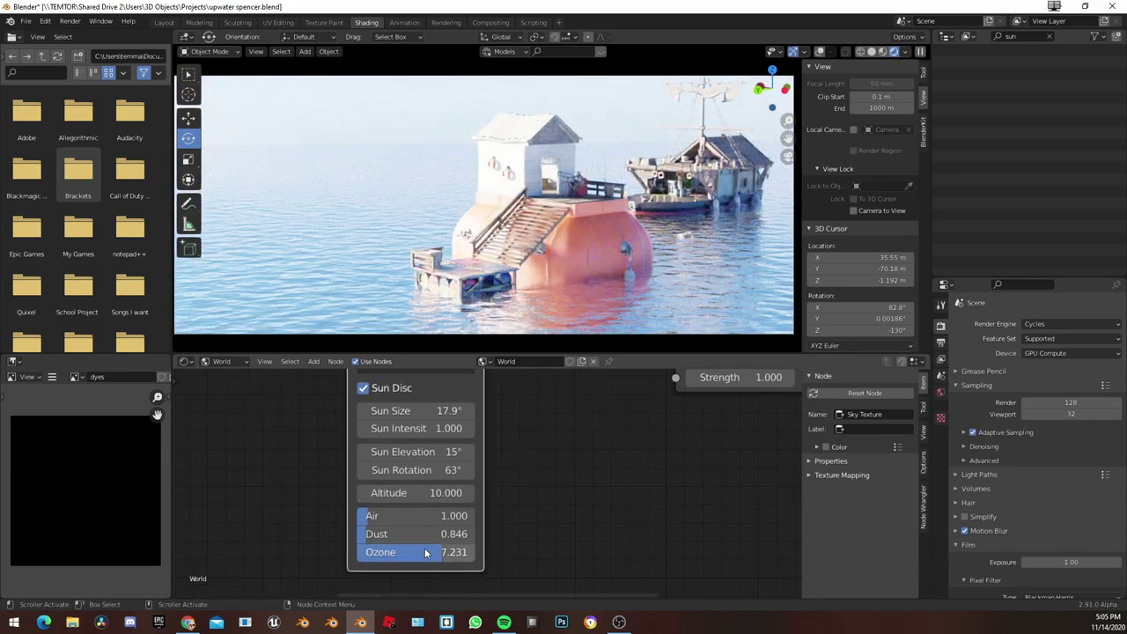
pyautogui.moveTo(395, 554); pyautogui.dragTo(529, 550)
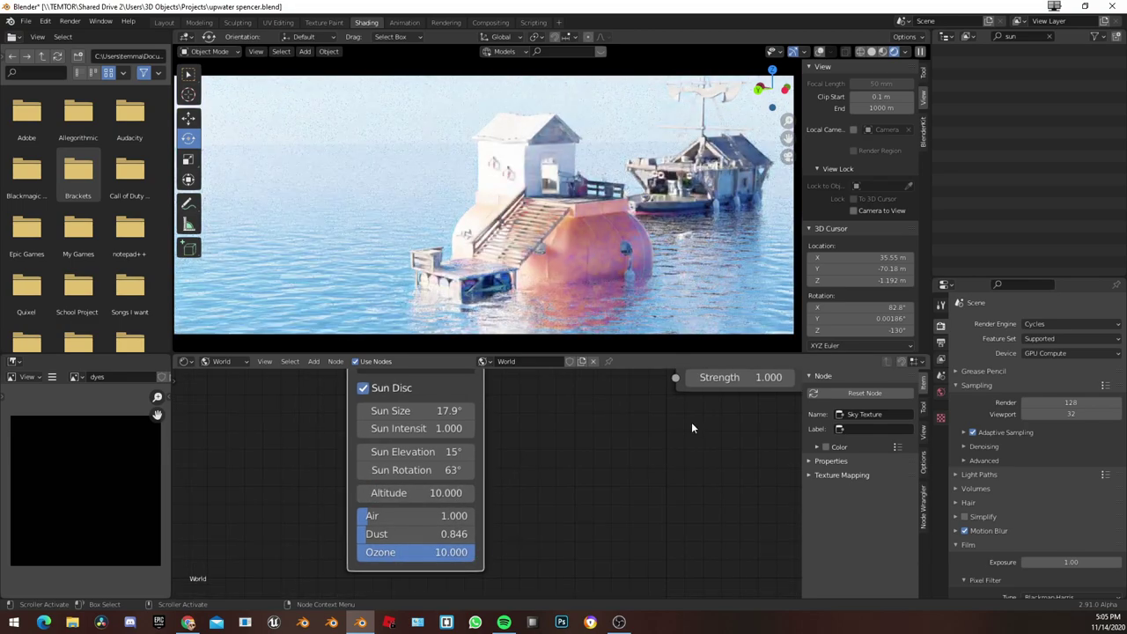
pyautogui.moveTo(565, 524); pyautogui.dragTo(623, 527, button='middle')
pyautogui.moveTo(690, 415); pyautogui.dragTo(709, 384, button='middle')
pyautogui.moveTo(554, 521); pyautogui.dragTo(508, 522)
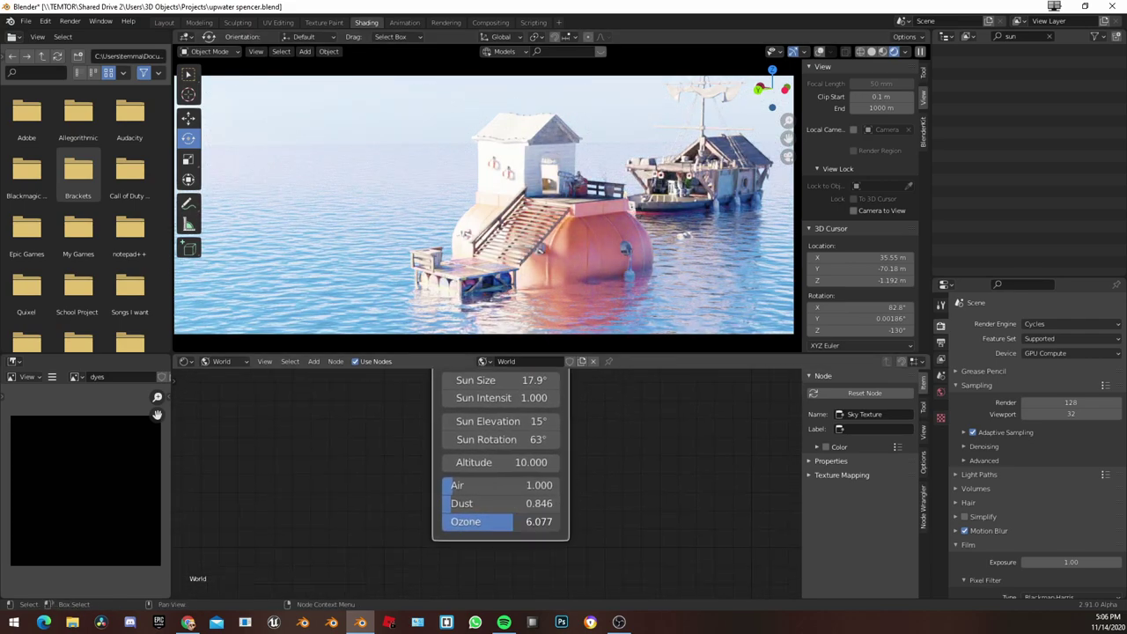
# Step: Try an Altitude of 1 on the connected Sky Texture
pyautogui.moveTo(531, 463); pyautogui.dragTo(480, 537, button='middle')
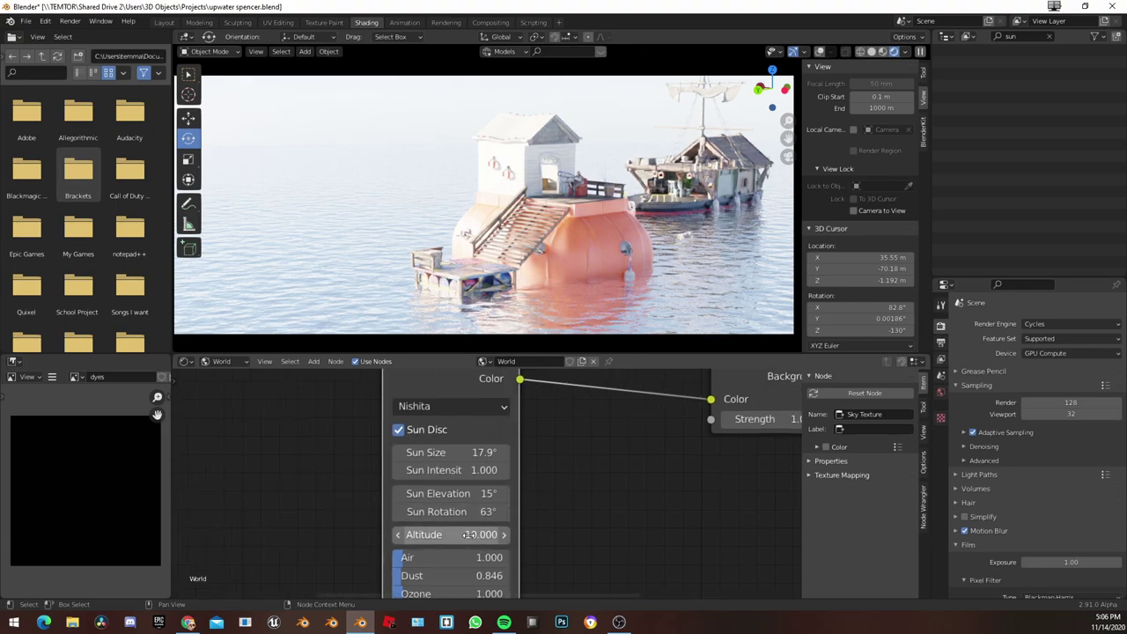
pyautogui.click(469, 535)
pyautogui.write('1')
pyautogui.press('Return')
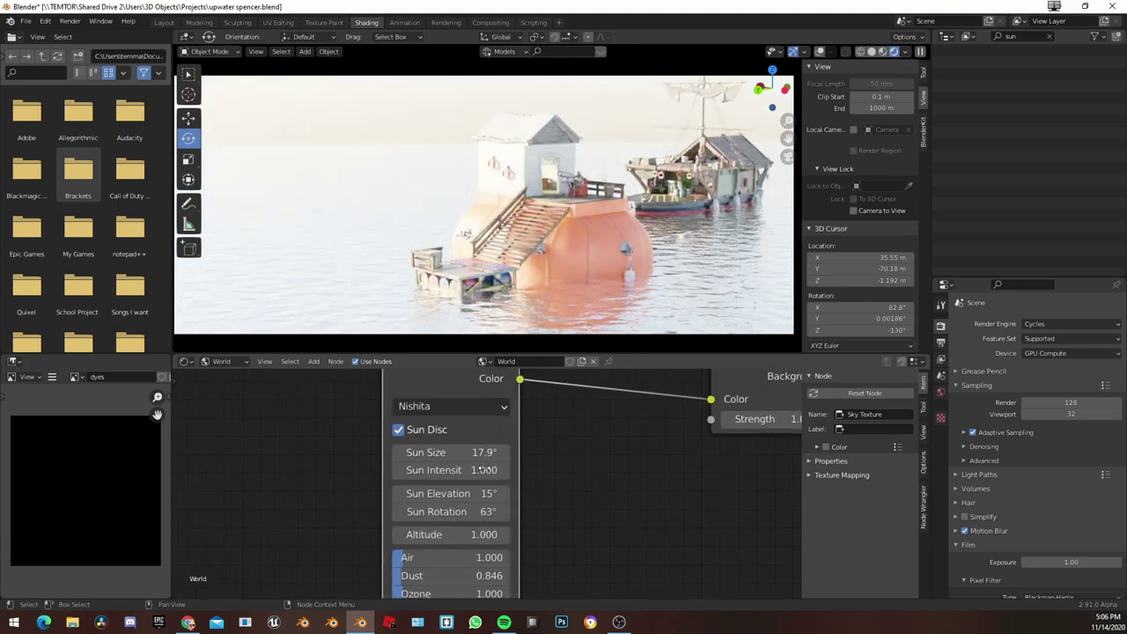
pyautogui.scroll(-1, 576, 505)
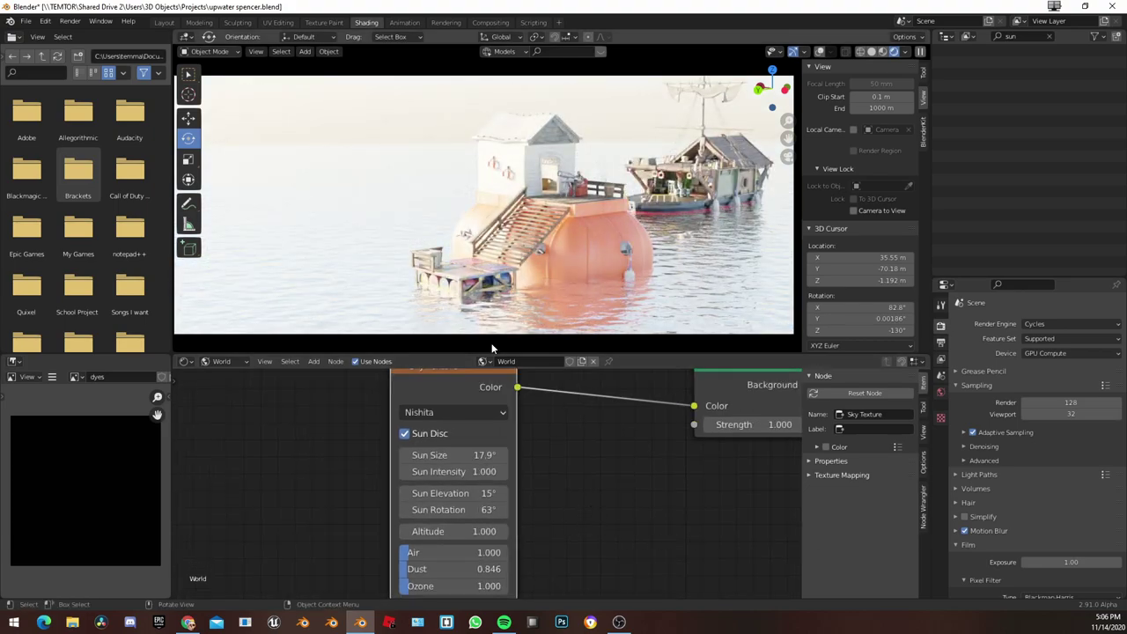
# Step: Restore the connected Sky Texture's Altitude to 10
pyautogui.scroll(-1, 522, 539)
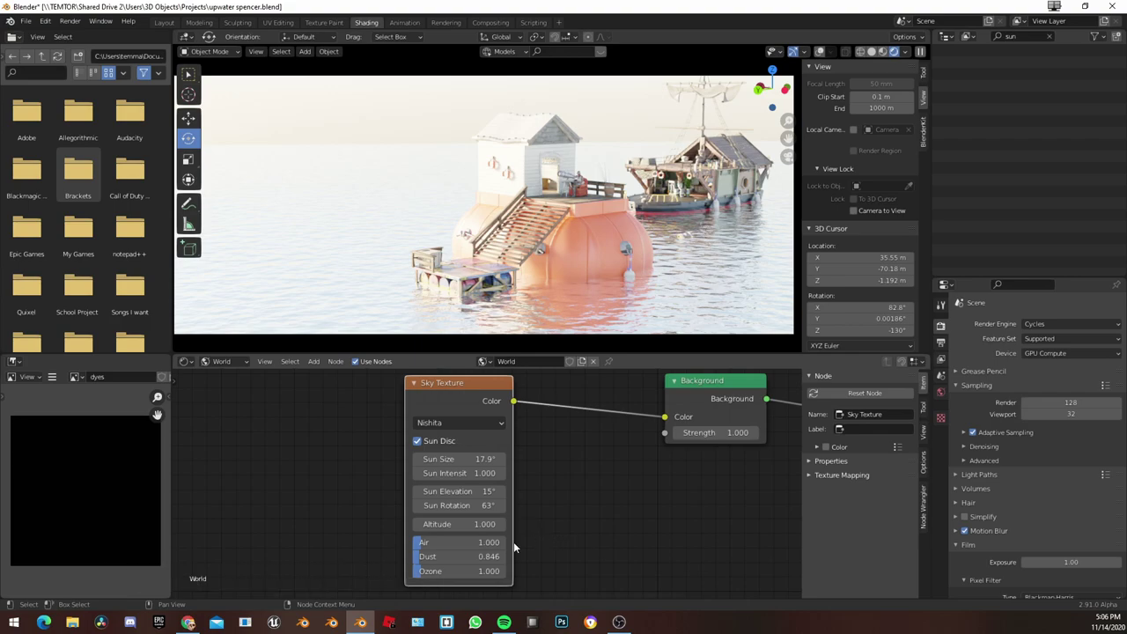
pyautogui.click(468, 526)
pyautogui.write('0')
pyautogui.press('Return')
# Step: Raise the connected Sky Texture's Sun Elevation to 68.4°
pyautogui.scroll(3, 449, 497)
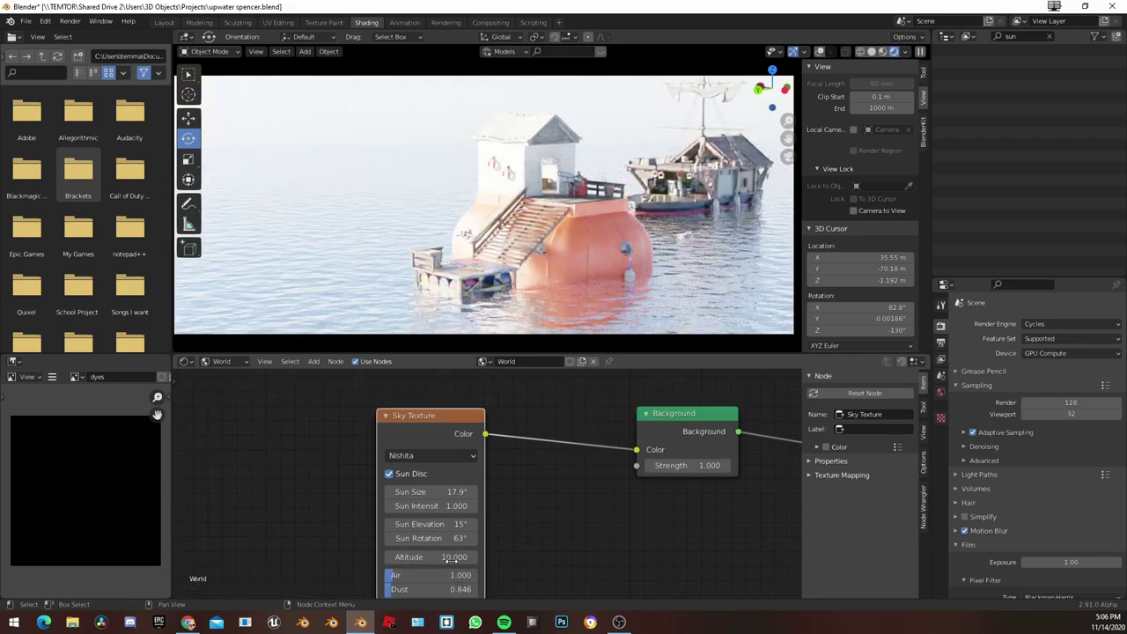
pyautogui.moveTo(451, 497); pyautogui.dragTo(397, 428, button='middle')
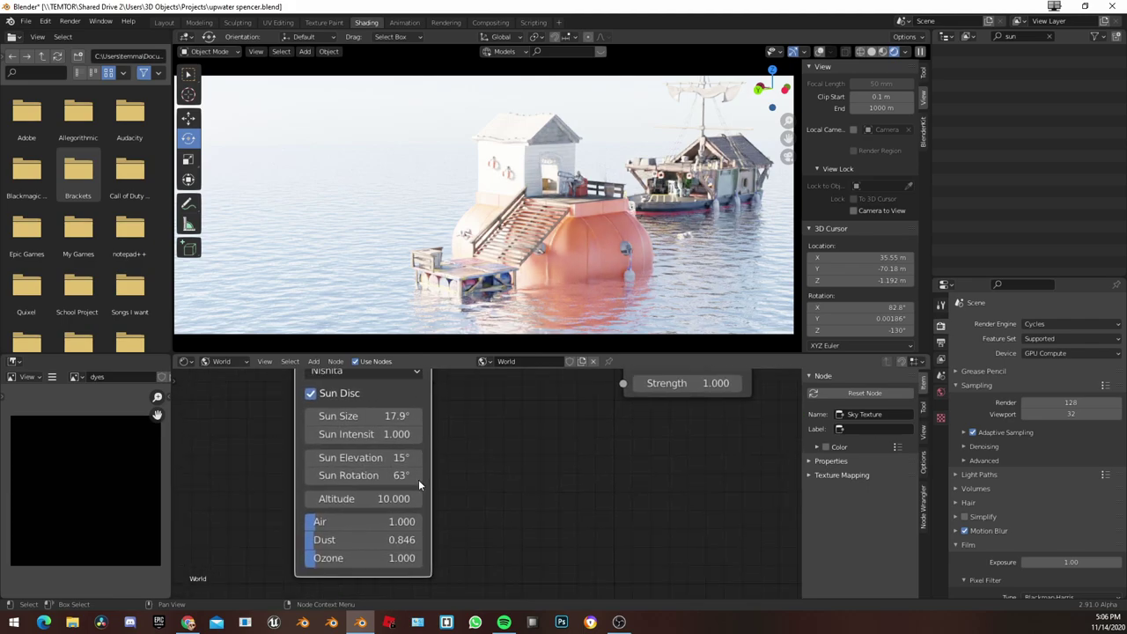
pyautogui.moveTo(369, 458); pyautogui.dragTo(440, 458)
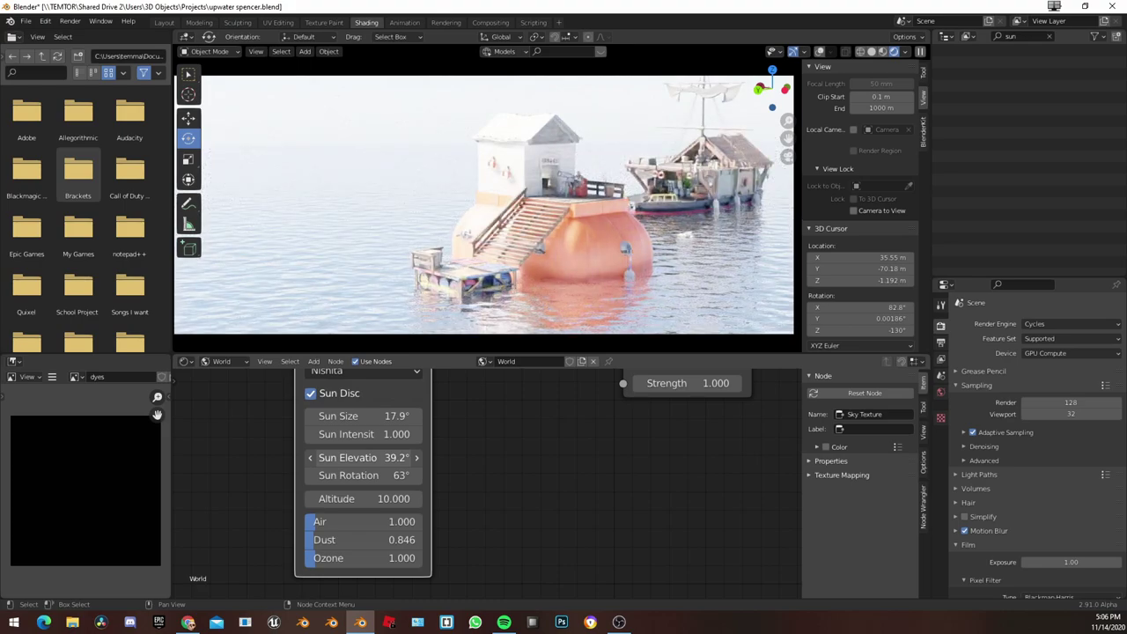
pyautogui.scroll(1, 441, 425)
pyautogui.moveTo(442, 426); pyautogui.dragTo(443, 435, button='middle')
pyautogui.moveTo(390, 467); pyautogui.dragTo(394, 467)
pyautogui.scroll(-1, 479, 495)
pyautogui.moveTo(478, 495); pyautogui.dragTo(602, 508, button='middle')
pyautogui.scroll(-1, 602, 507)
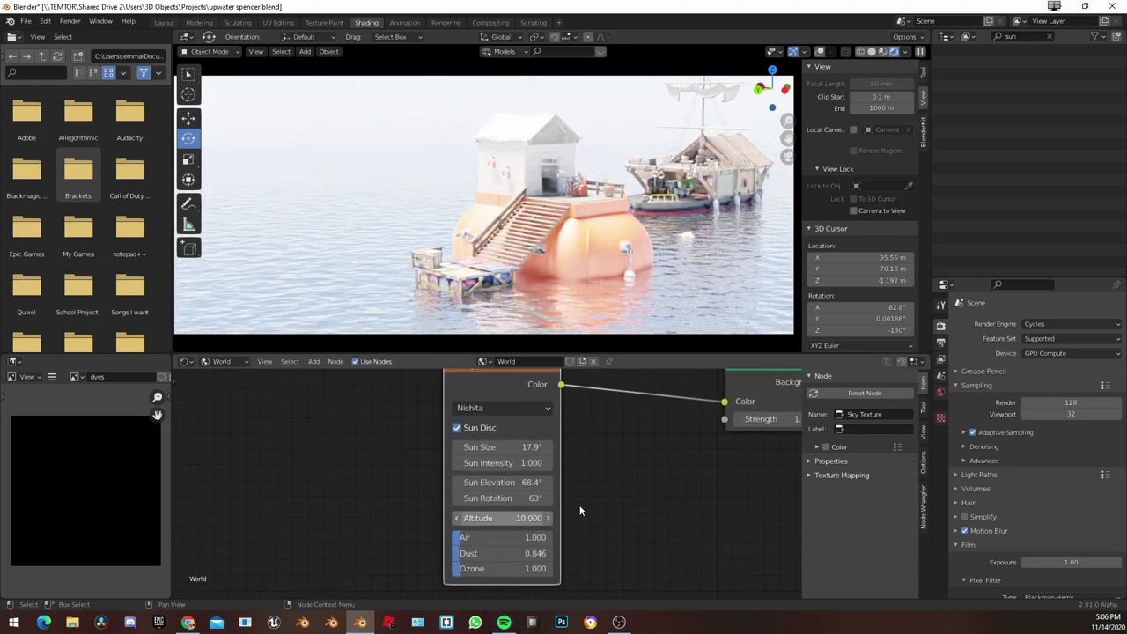
# Step: Set the connected Sky Texture's Sun Elevation to 15°
pyautogui.scroll(5, 605, 520)
pyautogui.moveTo(551, 581); pyautogui.dragTo(534, 496, button='middle')
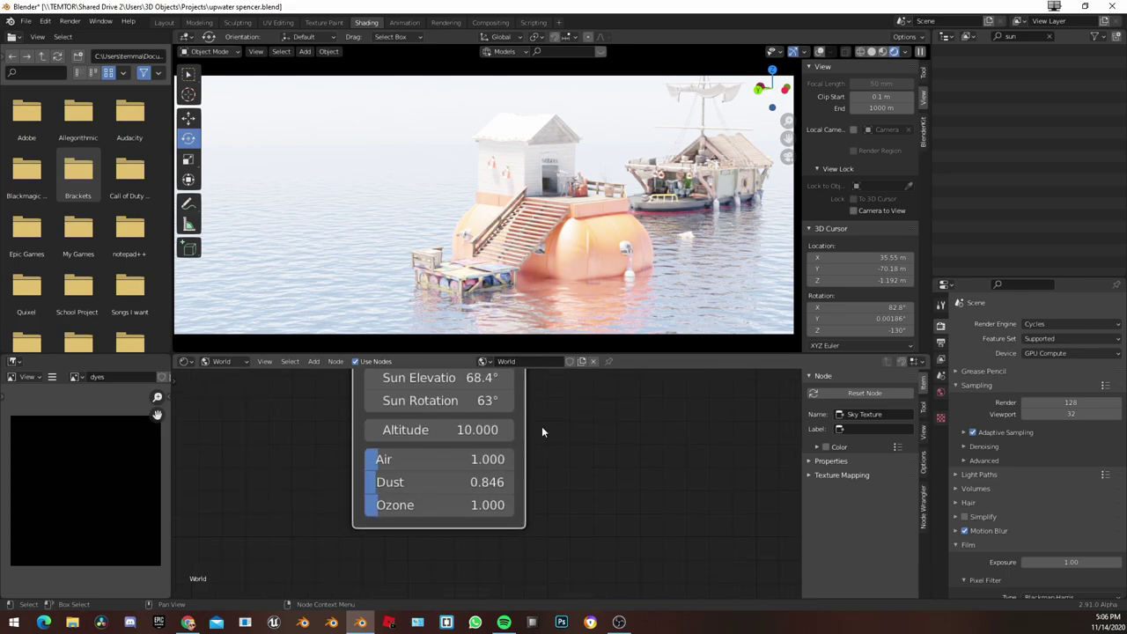
pyautogui.keyDown('shift'); pyautogui.scroll(1, 541, 433); pyautogui.keyUp('shift')
pyautogui.moveTo(392, 522)
pyautogui.mouseDown()
pyautogui.moveTo(496, 523)
pyautogui.moveTo(396, 525)
pyautogui.mouseUp()
pyautogui.doubleClick(423, 486)
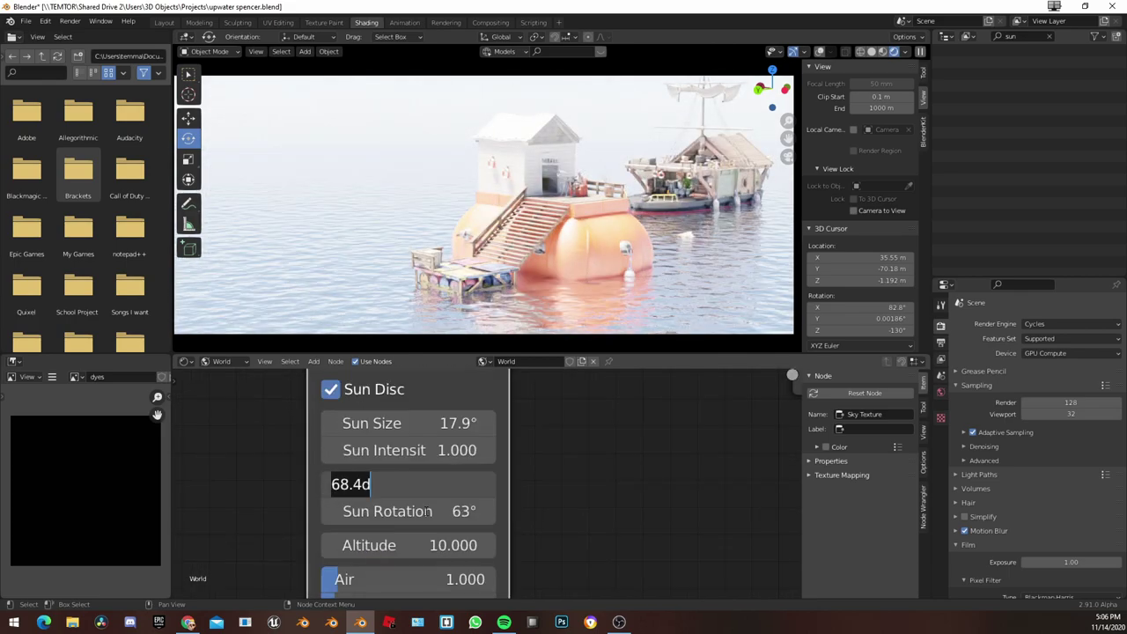
pyautogui.write('15')
pyautogui.press('Return')
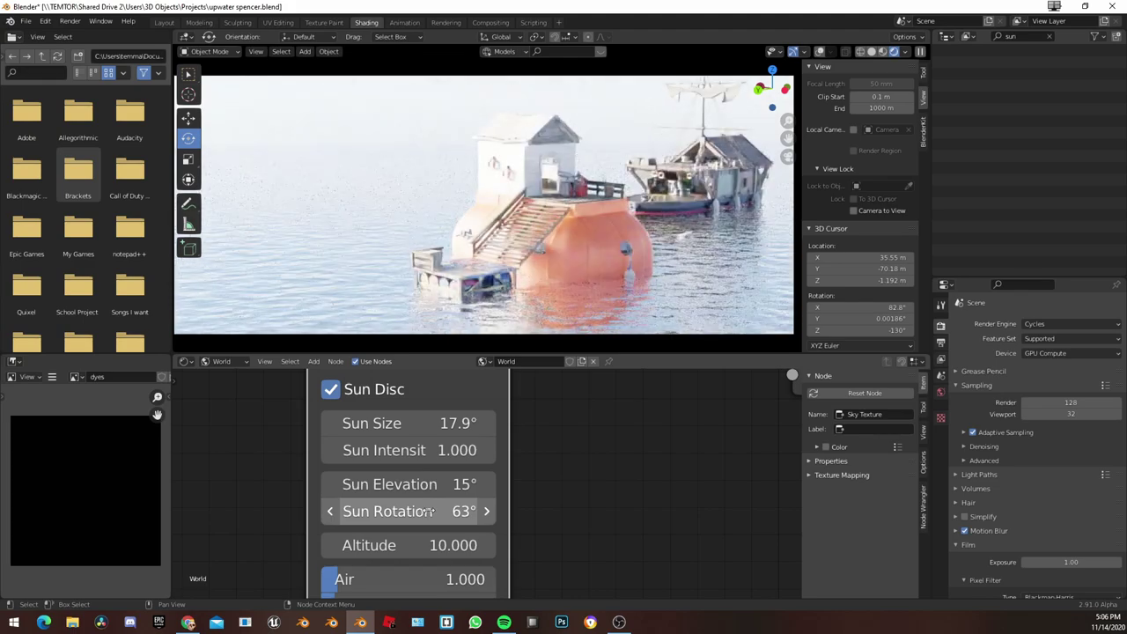
pyautogui.moveTo(587, 440); pyautogui.dragTo(639, 464, button='middle')
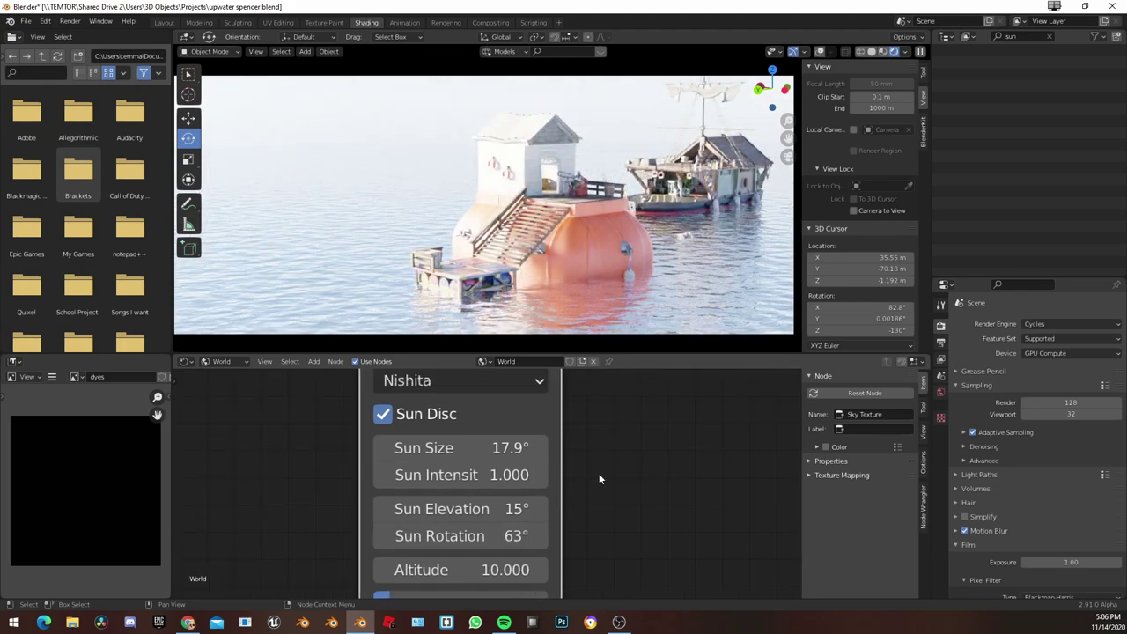
pyautogui.scroll(-1, 542, 206)
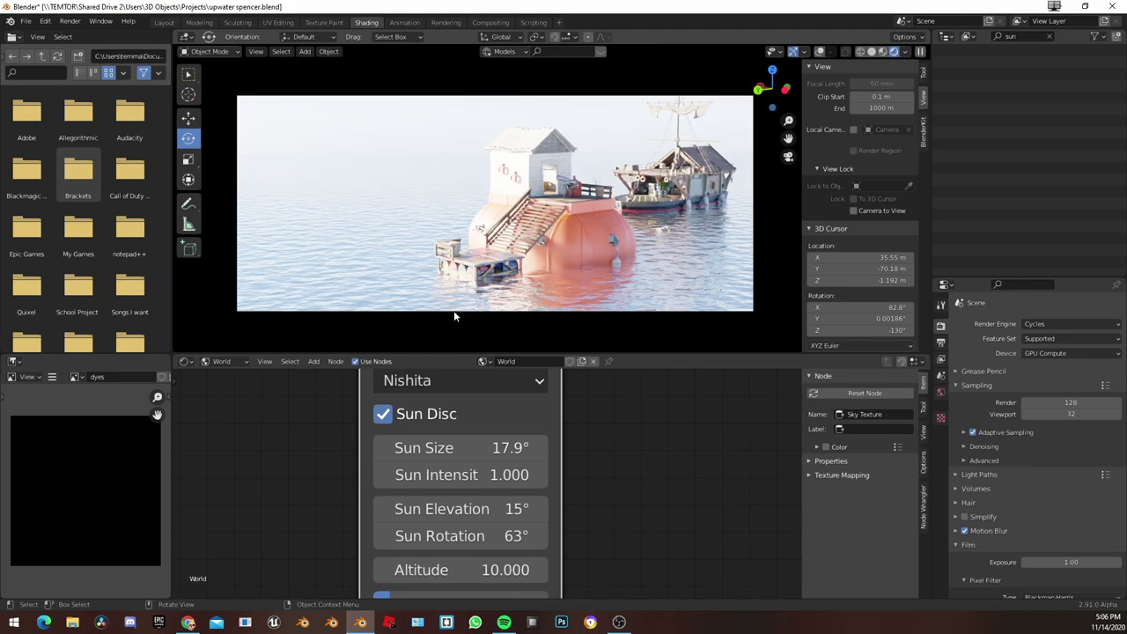
pyautogui.scroll(-3, 576, 459)
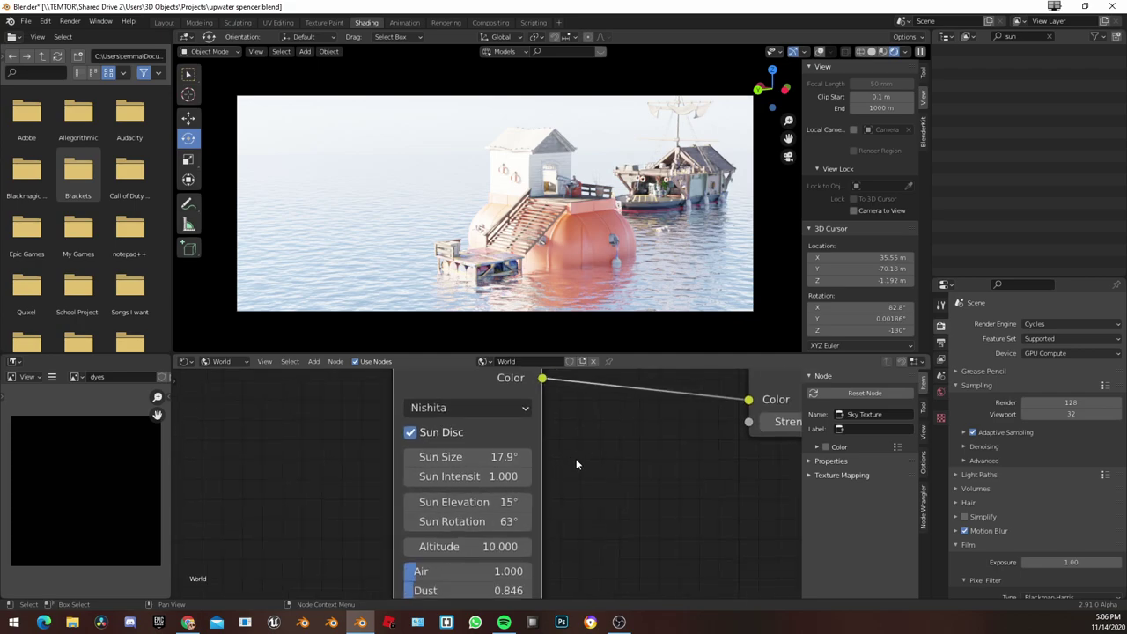